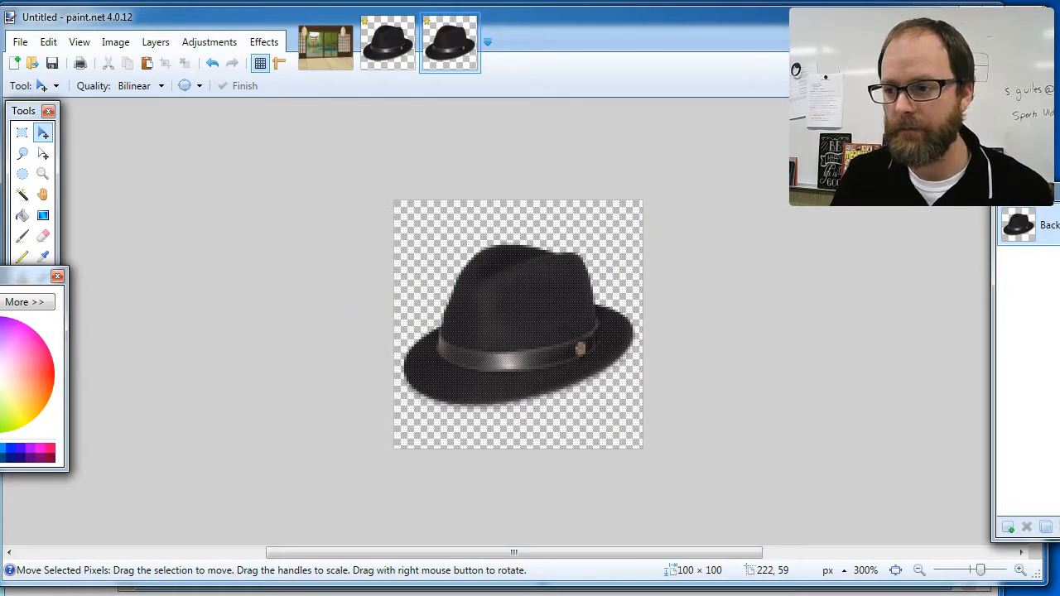
left_click_drag(1027, 192, 967, 233)
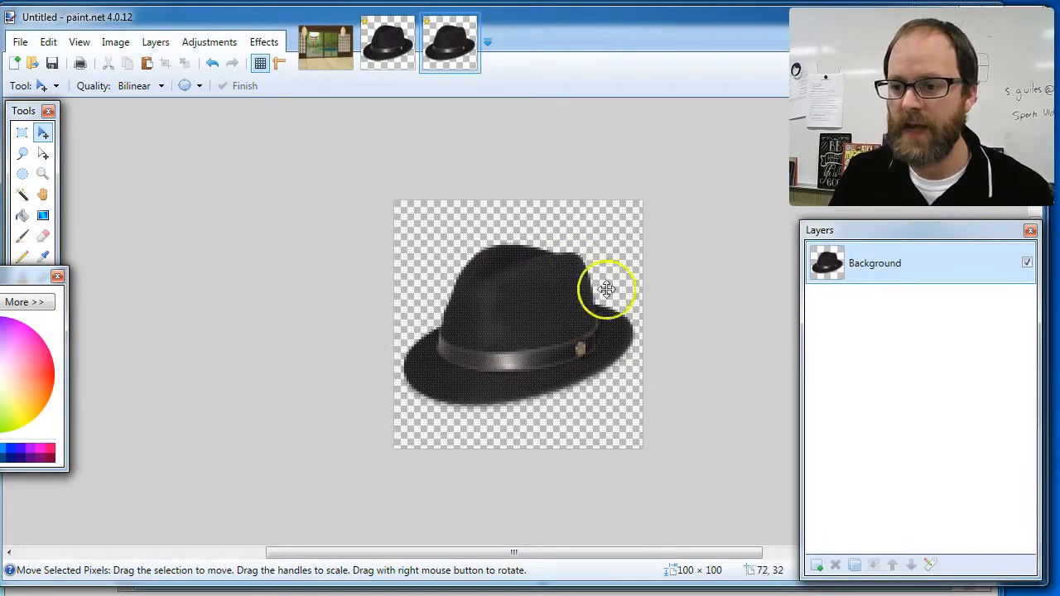
left_click_drag(864, 246, 919, 207)
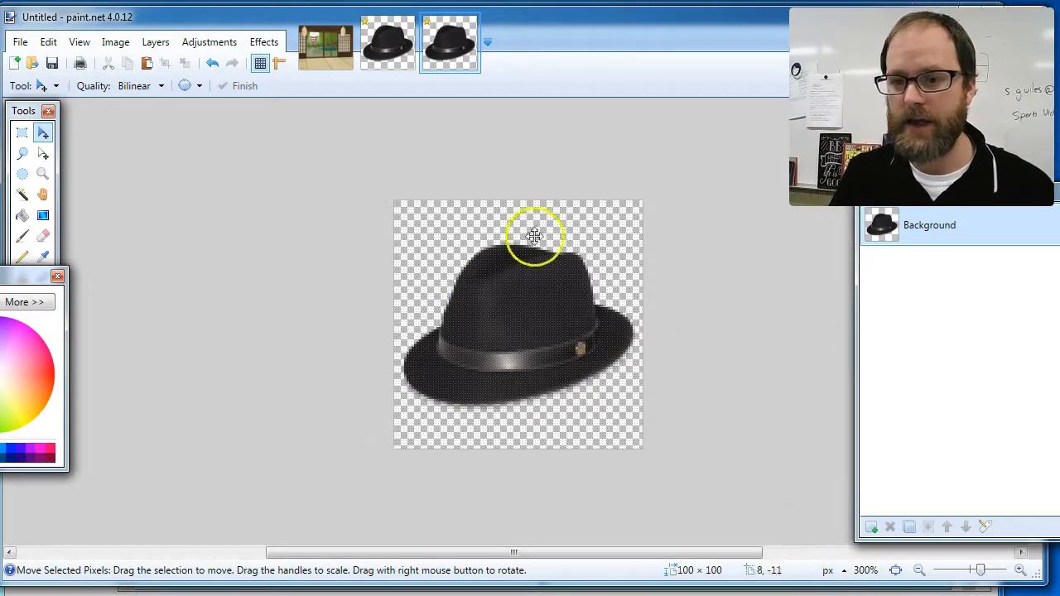
left_click(115, 42)
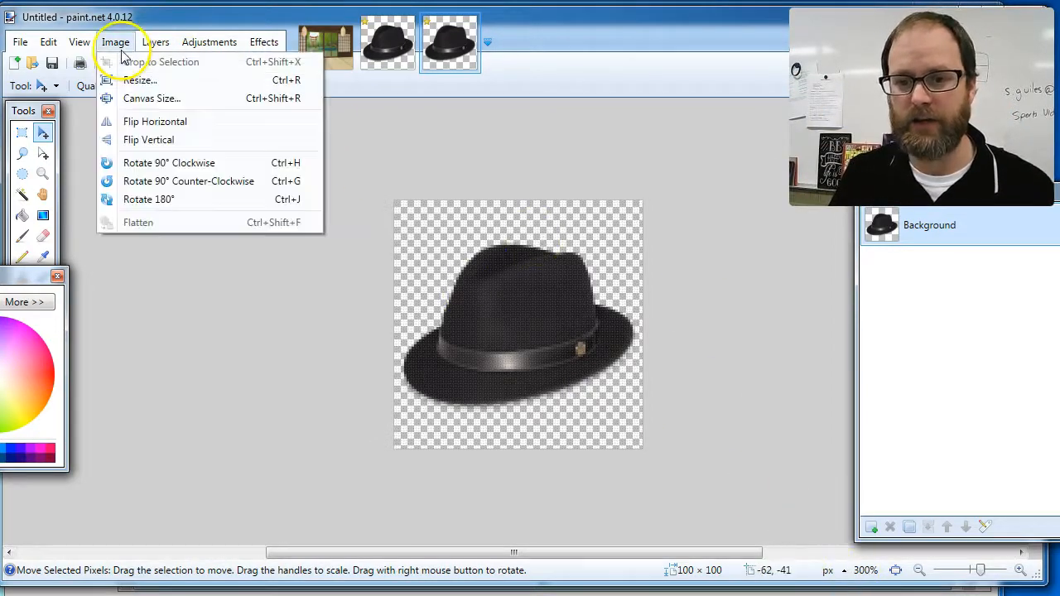
left_click(663, 42)
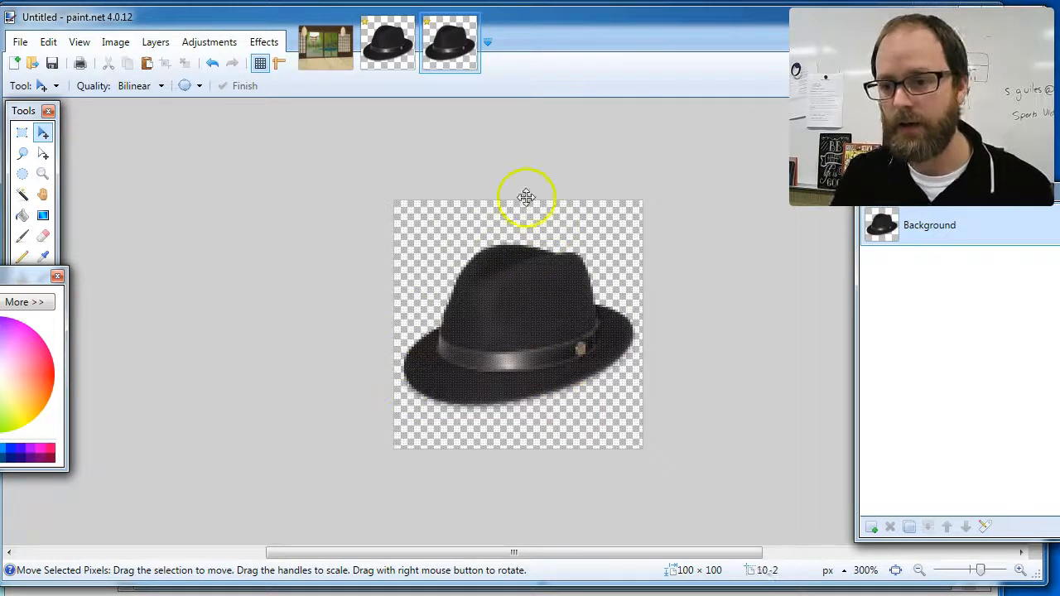
- Save the hat image on the Desktop as a PNG named hat, accepting the default save configuration
left_click(20, 41)
left_click(89, 176)
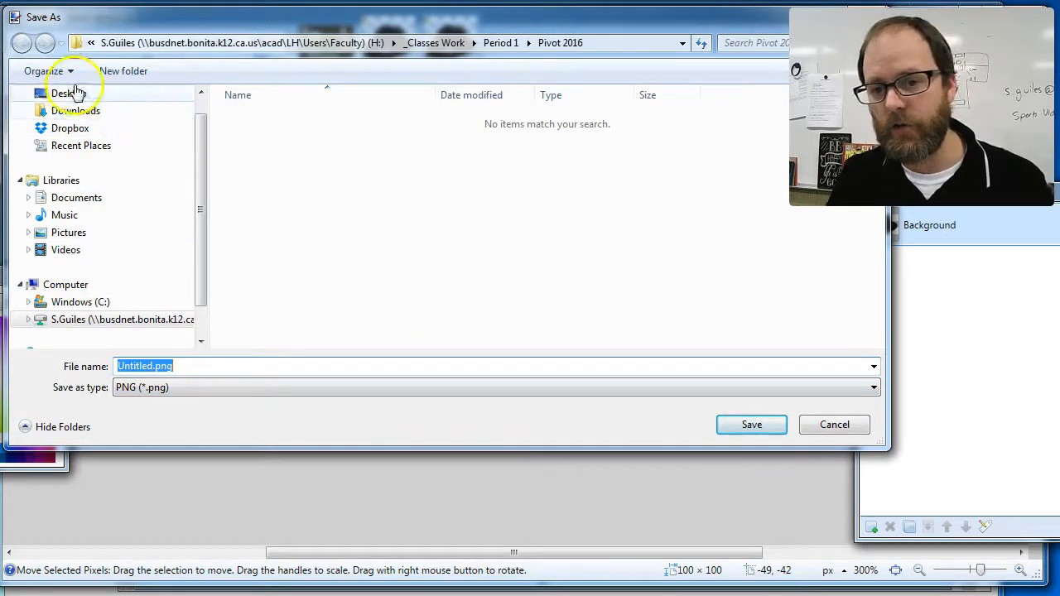
left_click(71, 95)
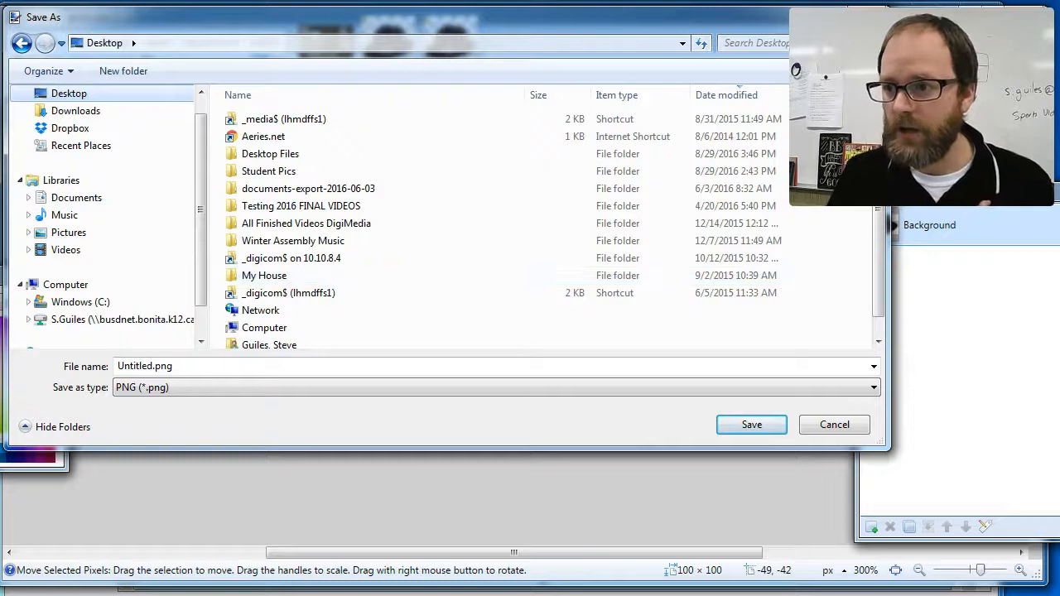
double_click(192, 367)
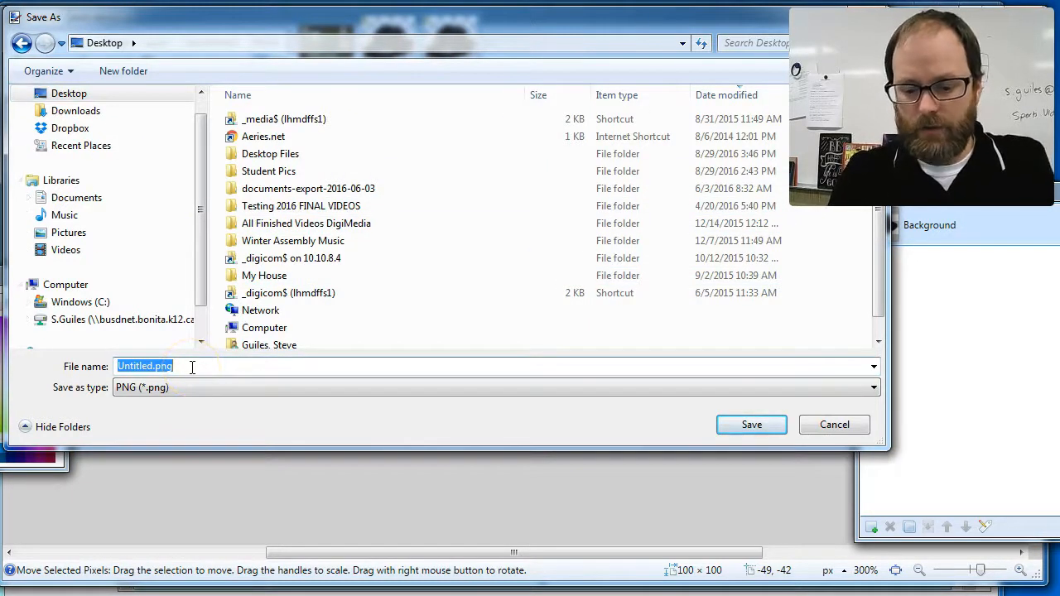
type("hat")
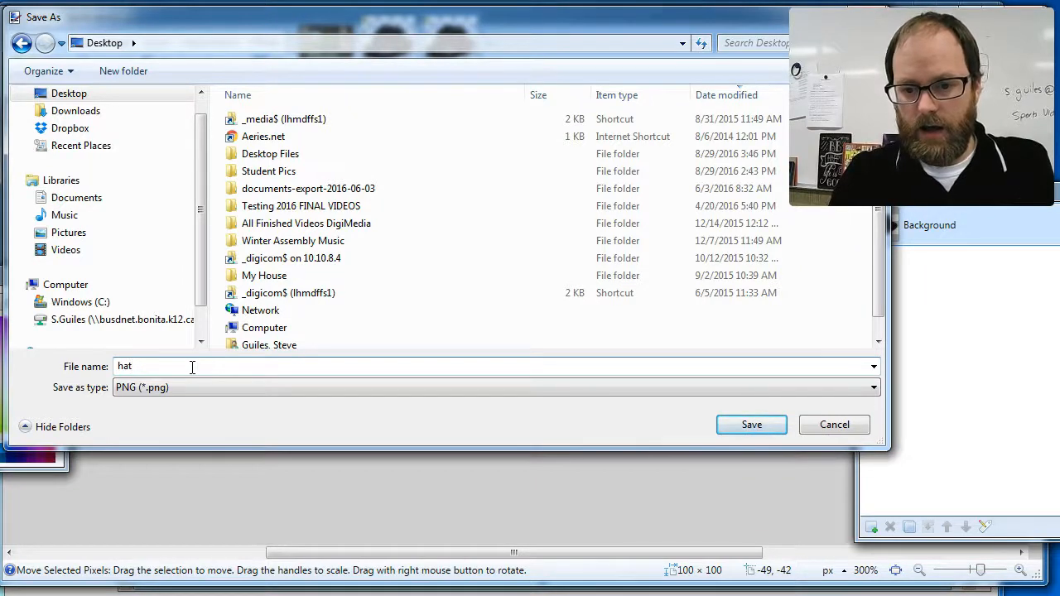
left_click(751, 426)
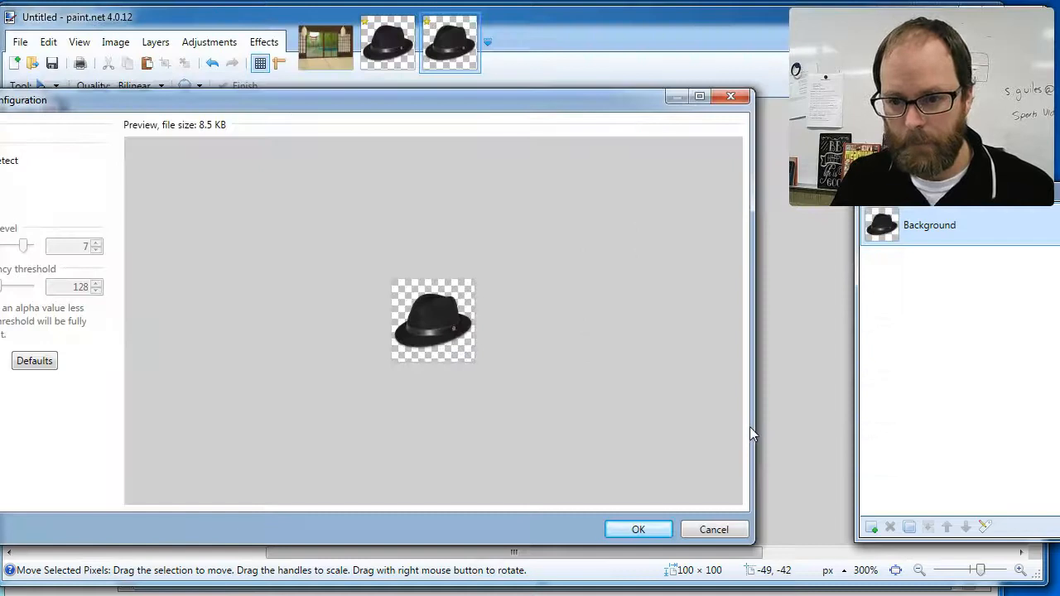
left_click_drag(433, 100, 557, 101)
left_click(775, 541)
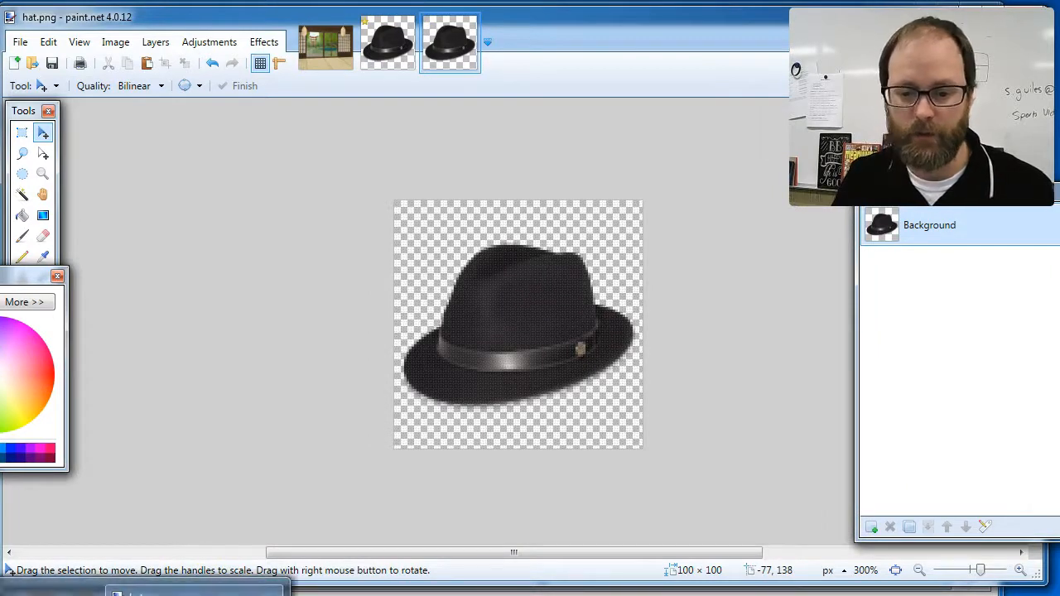
- Switch to Pivot Animator, move the stick figure to the left side of the room and colour it bright pink
left_click(195, 593)
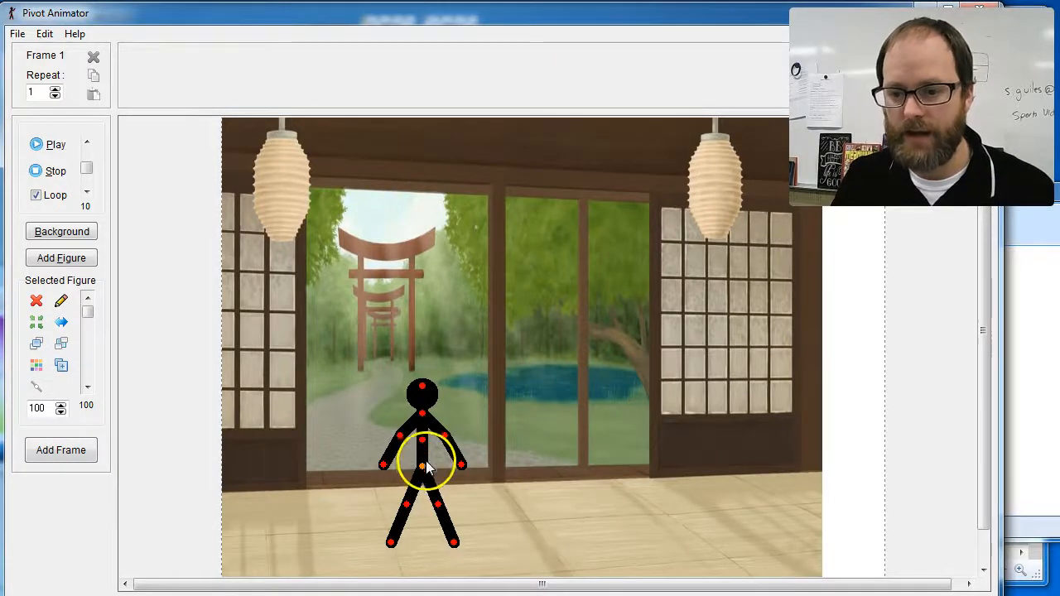
left_click_drag(427, 464, 325, 457)
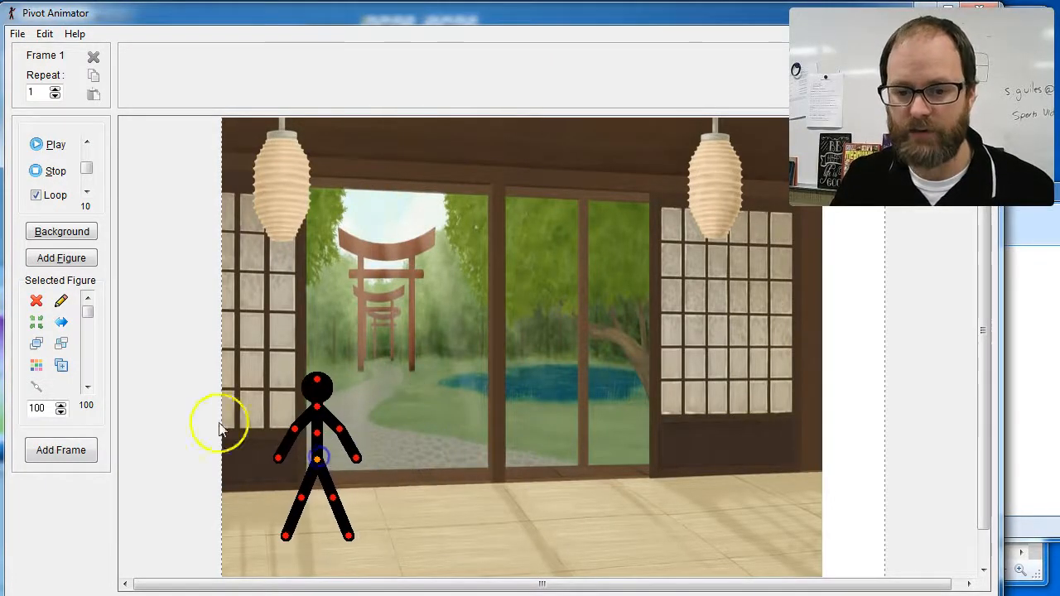
left_click(36, 366)
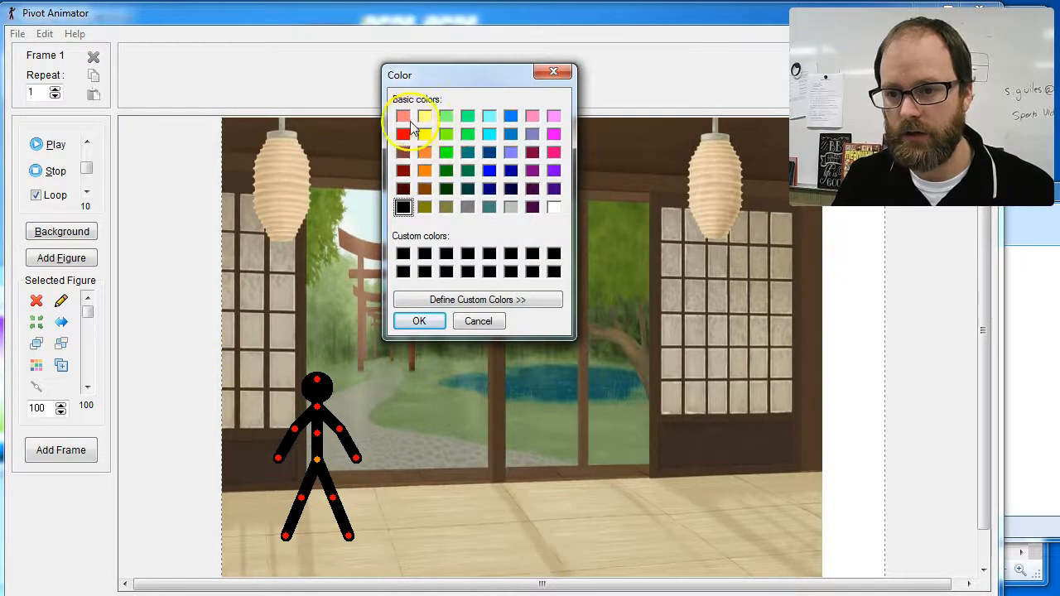
left_click(554, 156)
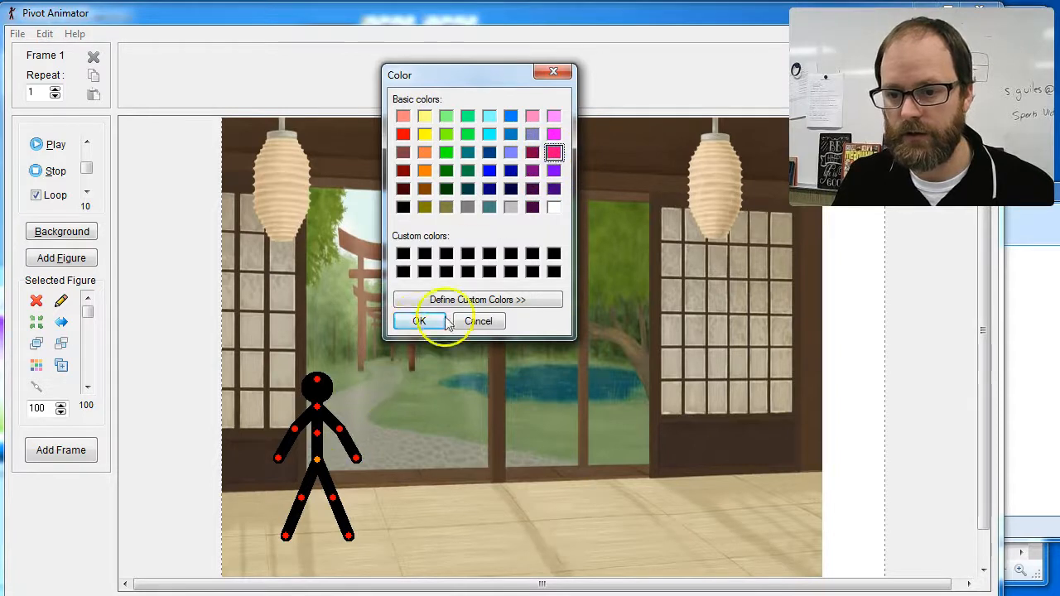
left_click(419, 322)
left_click_drag(318, 460, 303, 463)
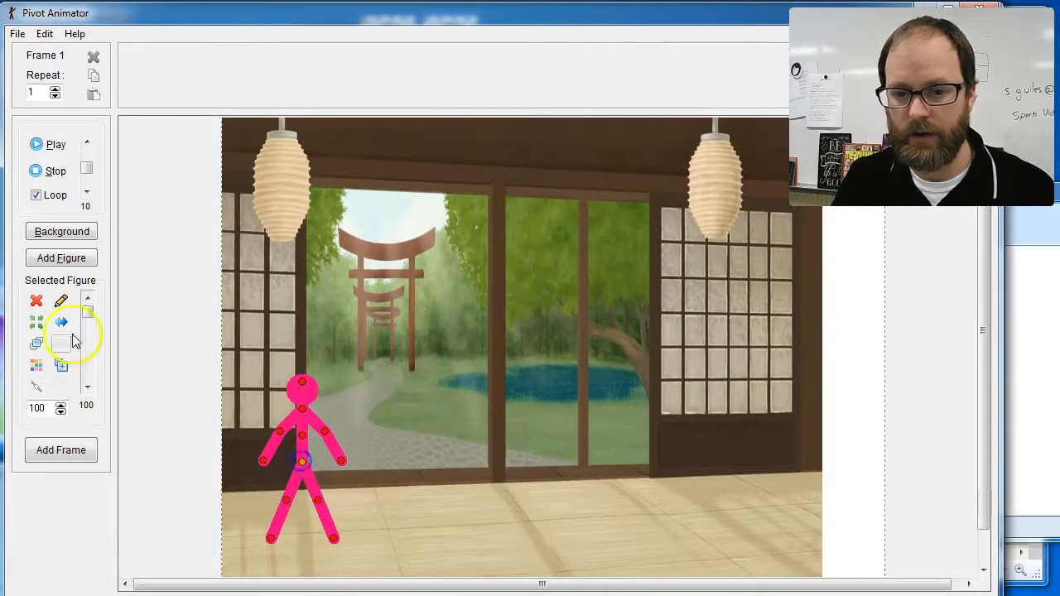
- Load hat.png from the Desktop as a sprite image and place it on the stick figure's head
left_click(17, 34)
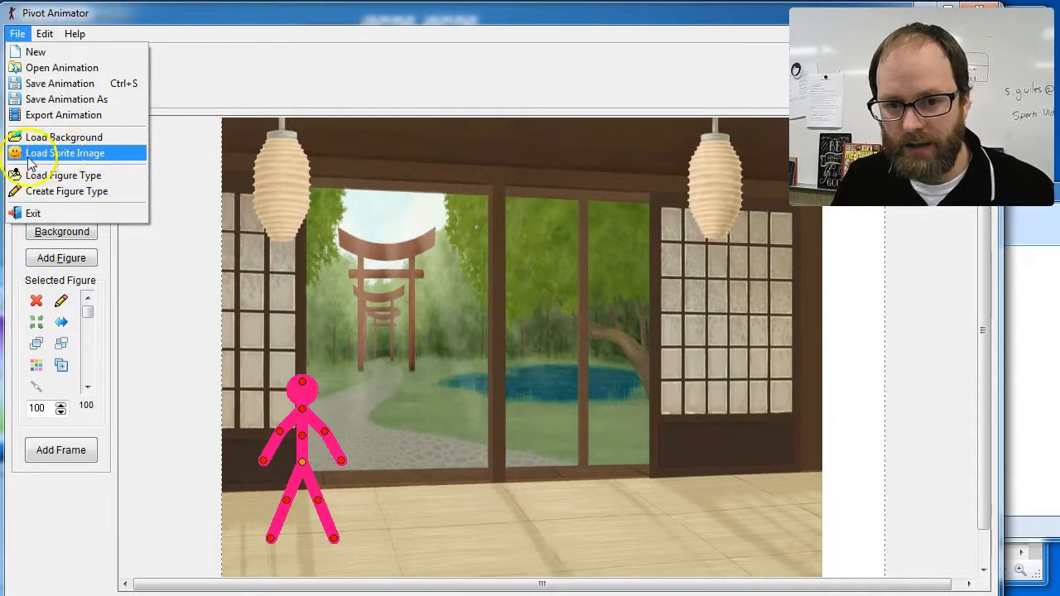
left_click(67, 154)
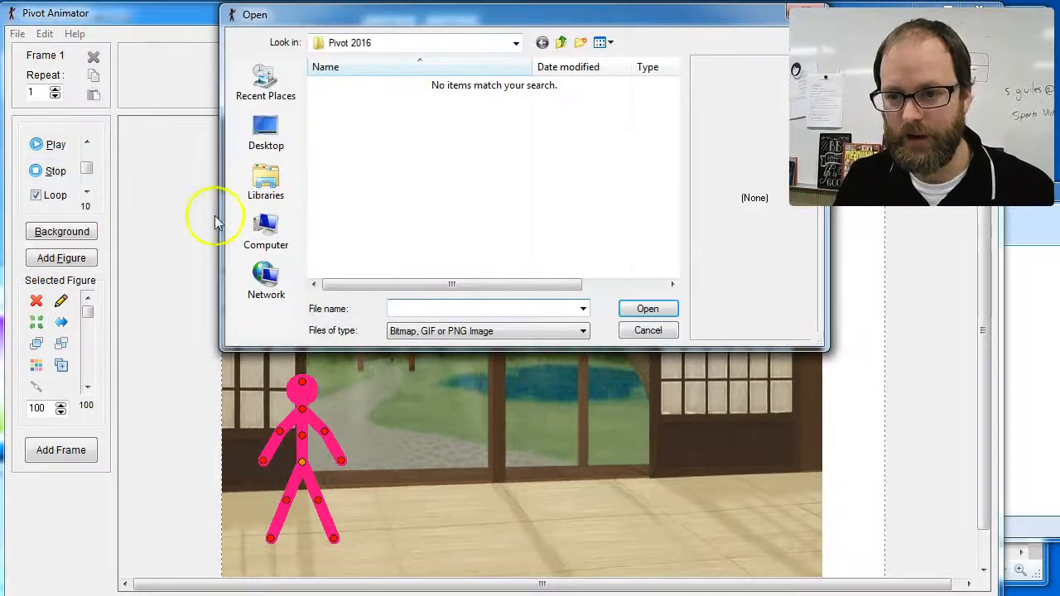
left_click(277, 127)
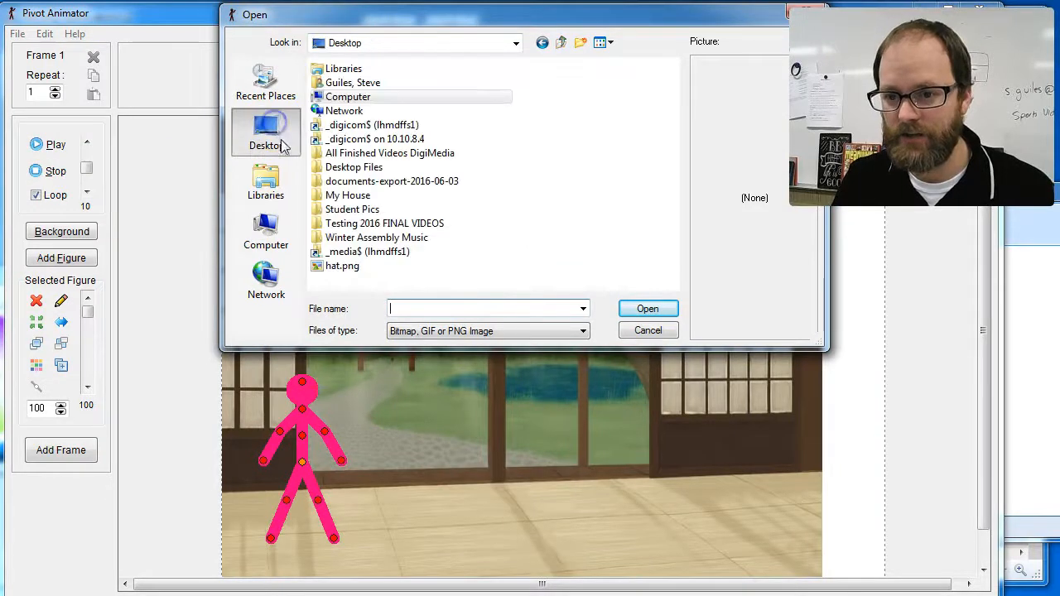
left_click(337, 266)
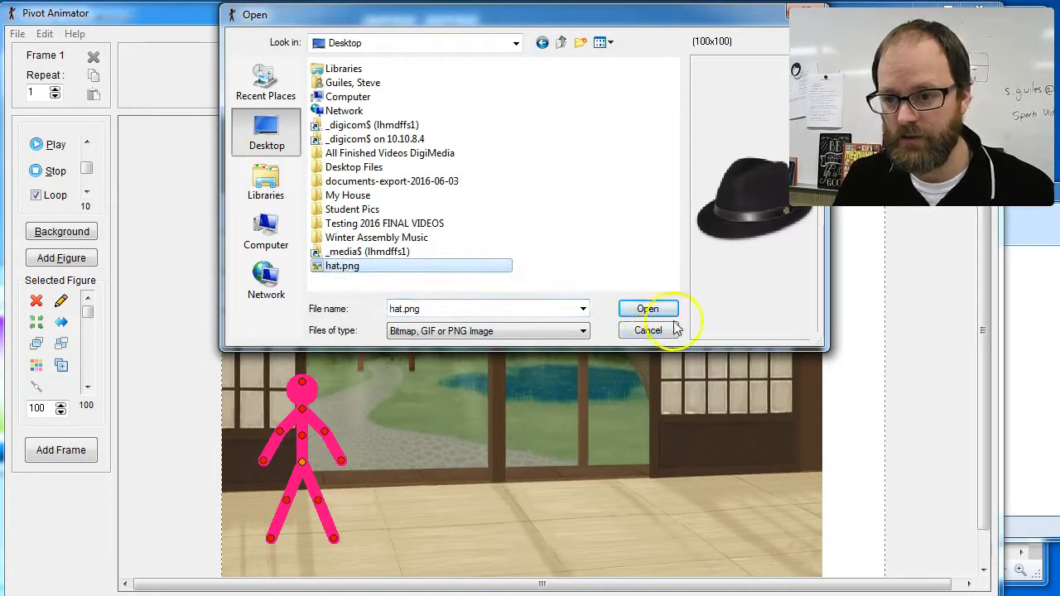
left_click(648, 308)
left_click_drag(553, 366, 257, 408)
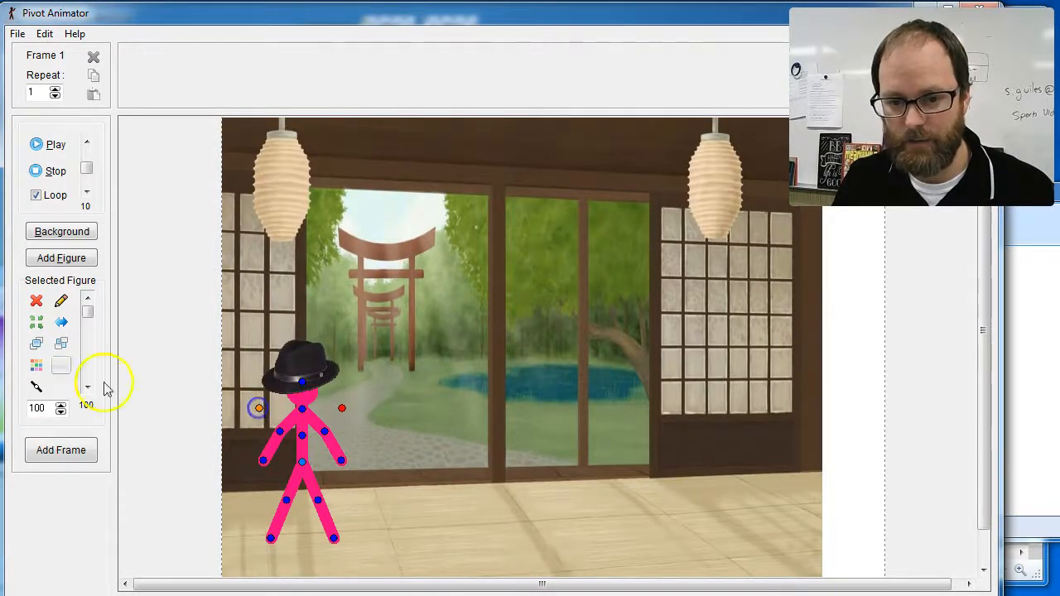
- Scale the hat sprite to 50 and fit it back on top of the figure's head
left_click(60, 414)
double_click(44, 412)
type("50")
key("Return")
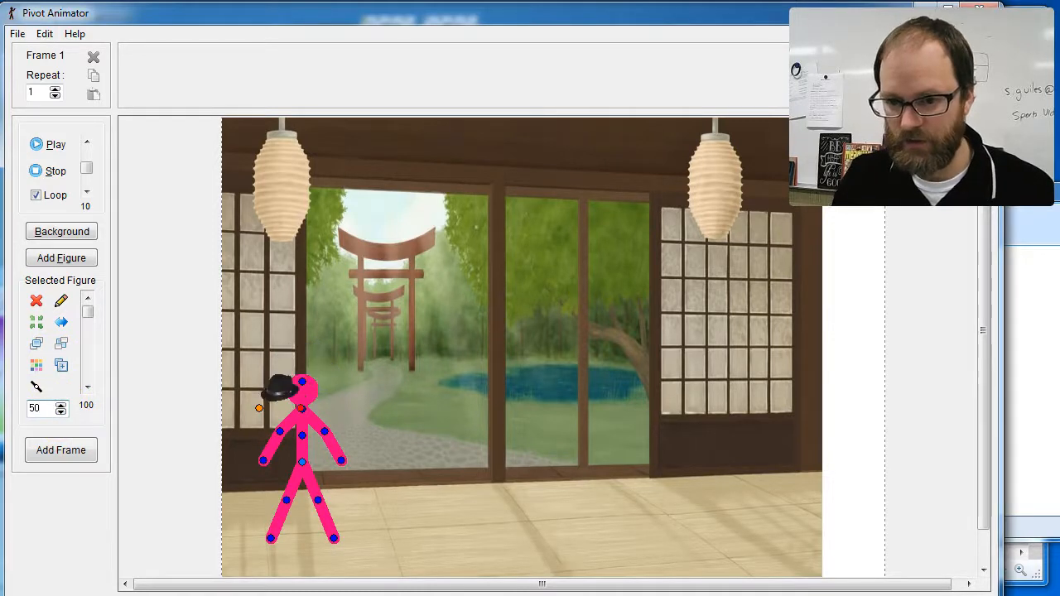
mouse_move(259, 408)
left_mouse_down()
mouse_move(278, 390)
mouse_move(283, 398)
mouse_move(305, 328)
mouse_move(284, 406)
mouse_move(328, 356)
mouse_move(321, 374)
mouse_move(283, 381)
mouse_move(282, 394)
left_mouse_up()
left_click(329, 366)
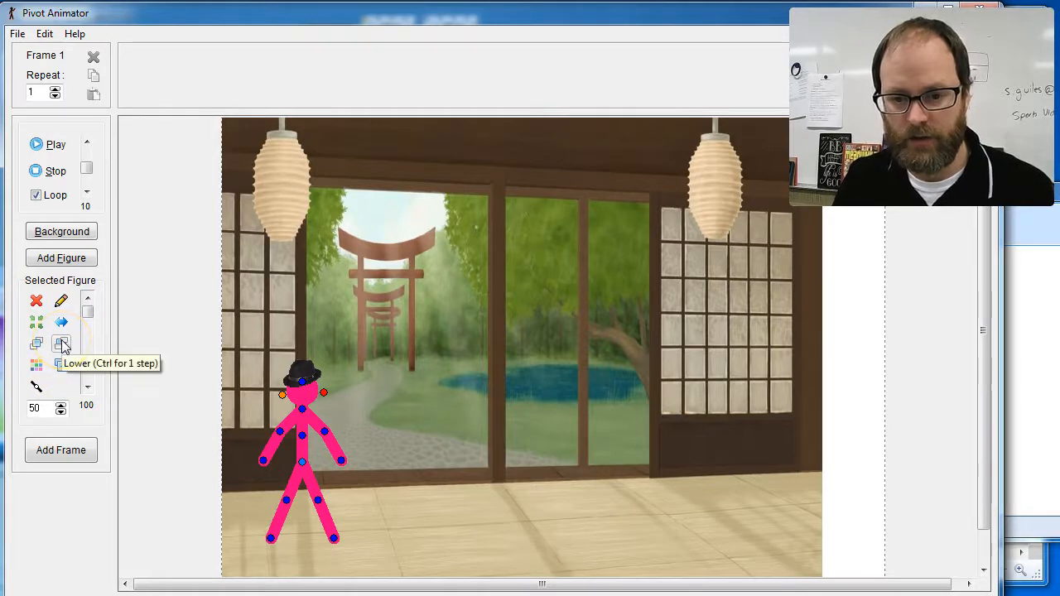
- Move the hat off the figure to the background's upper-left corner, beside the left lantern
left_click_drag(282, 395, 353, 446)
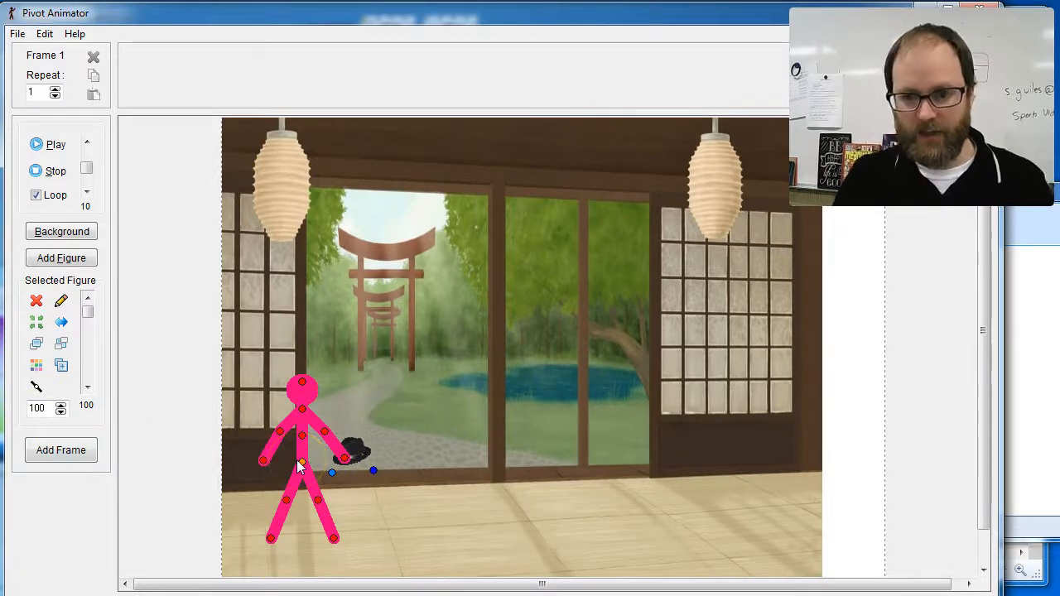
left_click(365, 467)
left_click_drag(335, 470, 236, 164)
left_click(729, 265)
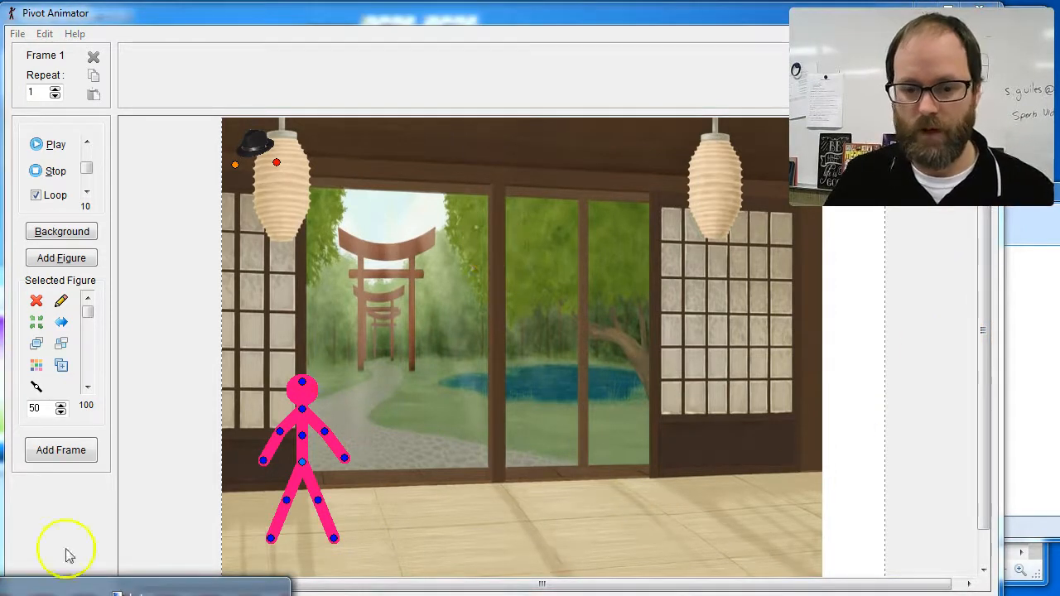
- Switch to paint.net and save the full-size 1120 × 1120 hat image on the Desktop as a PNG named hat2
left_click(49, 590)
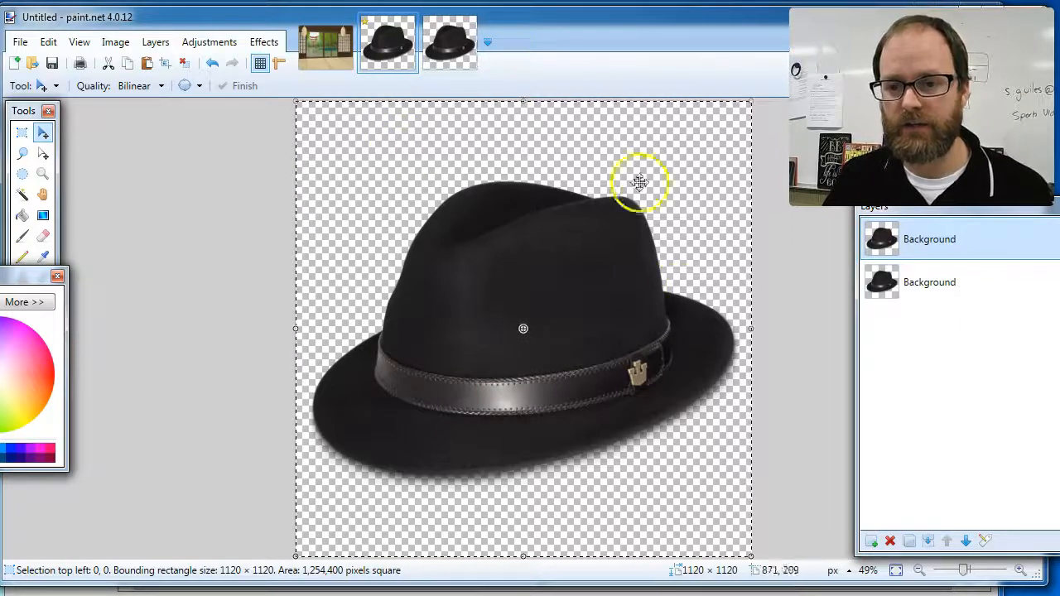
left_click(19, 42)
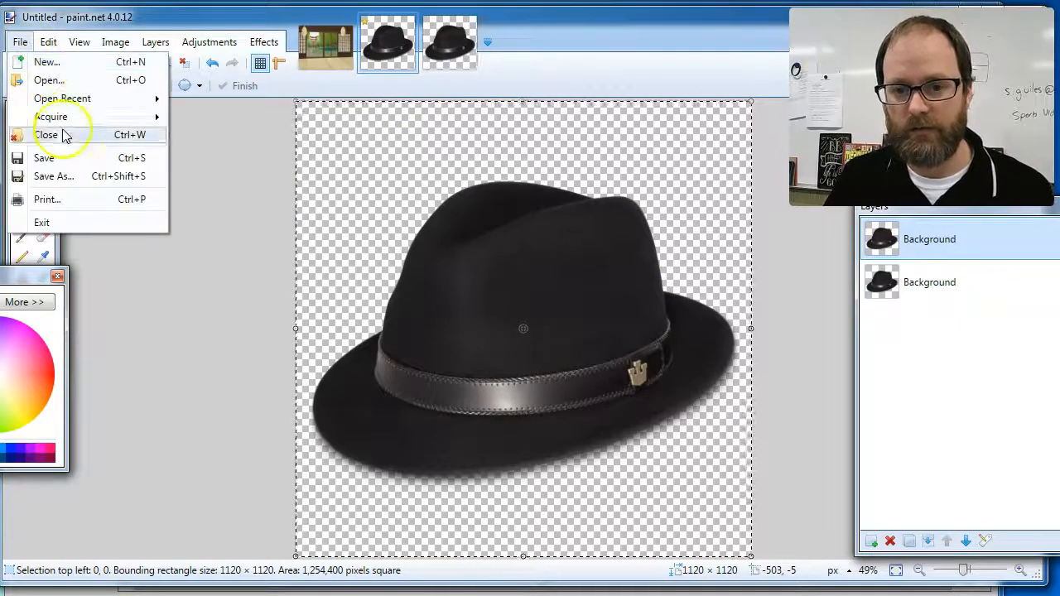
left_click(88, 173)
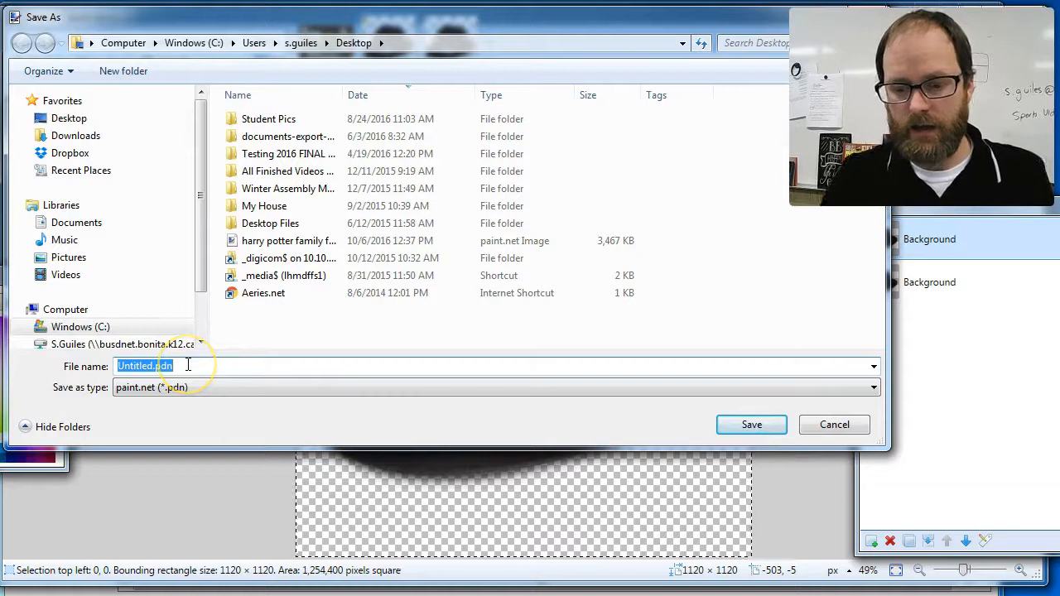
left_click(191, 395)
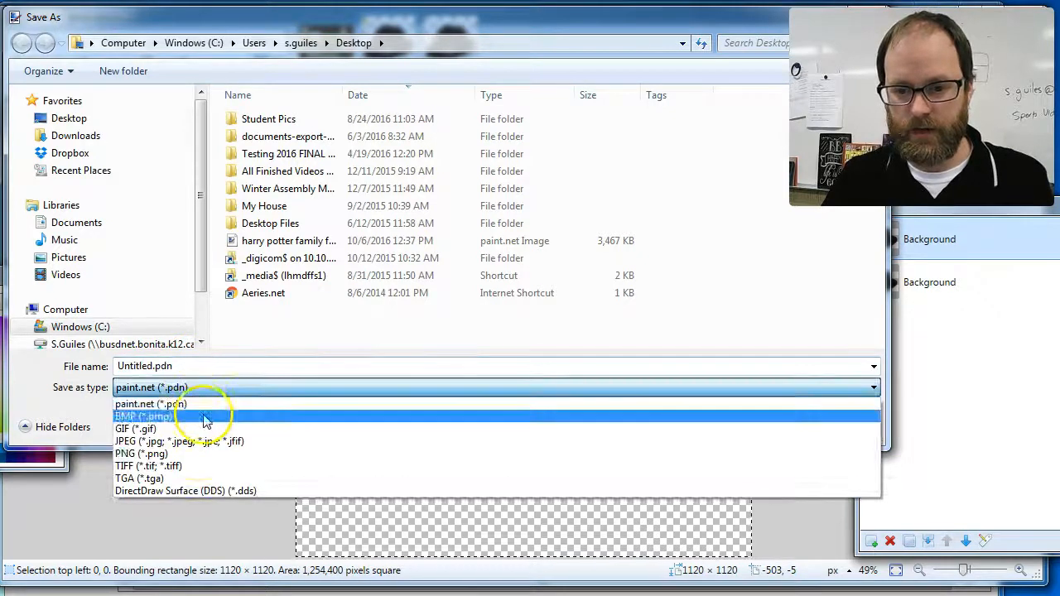
left_click(199, 456)
left_click(144, 370)
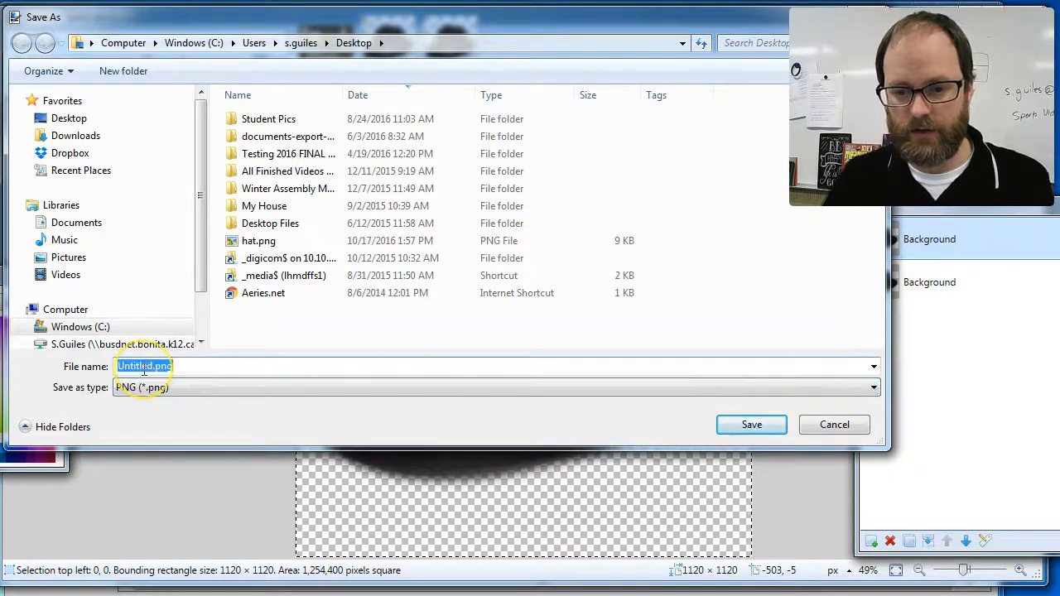
type("hat2")
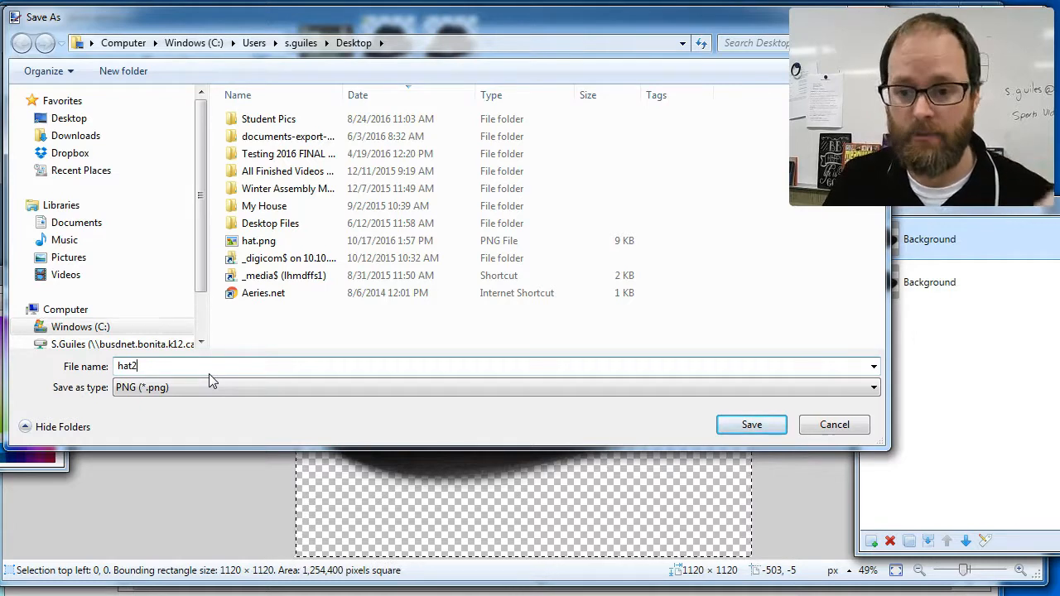
left_click(752, 425)
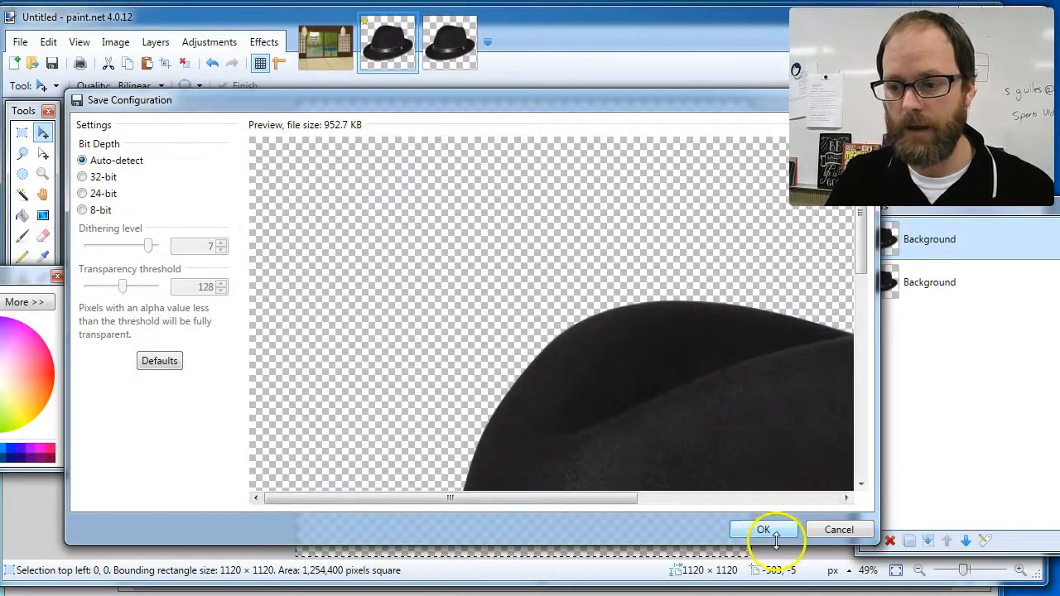
left_click(776, 537)
- Return to Pivot Animator and load hat2.png from the Desktop as a sprite image
left_click(406, 331)
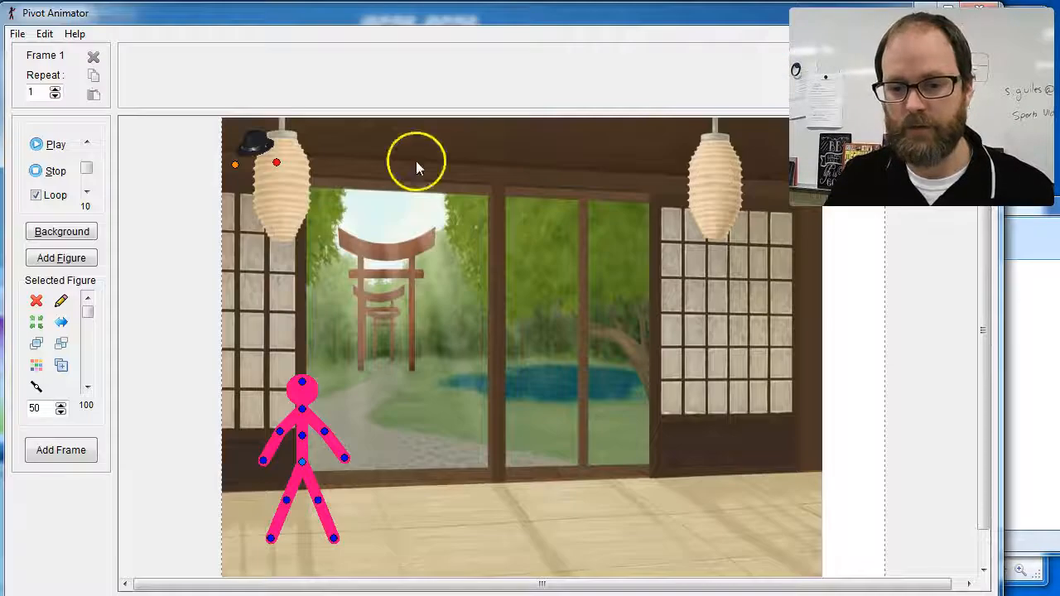
left_click(17, 34)
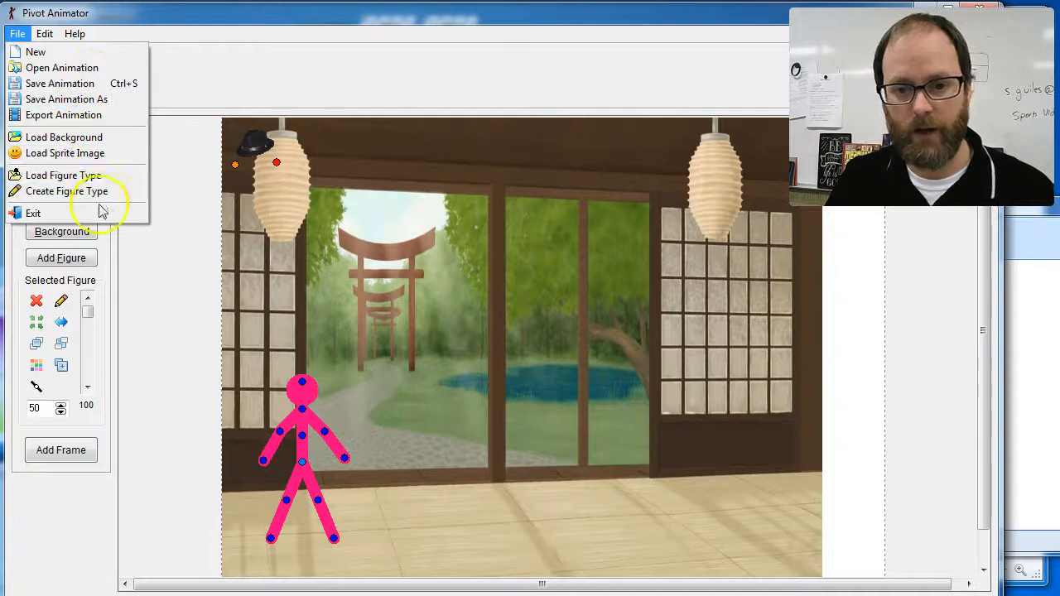
left_click(99, 158)
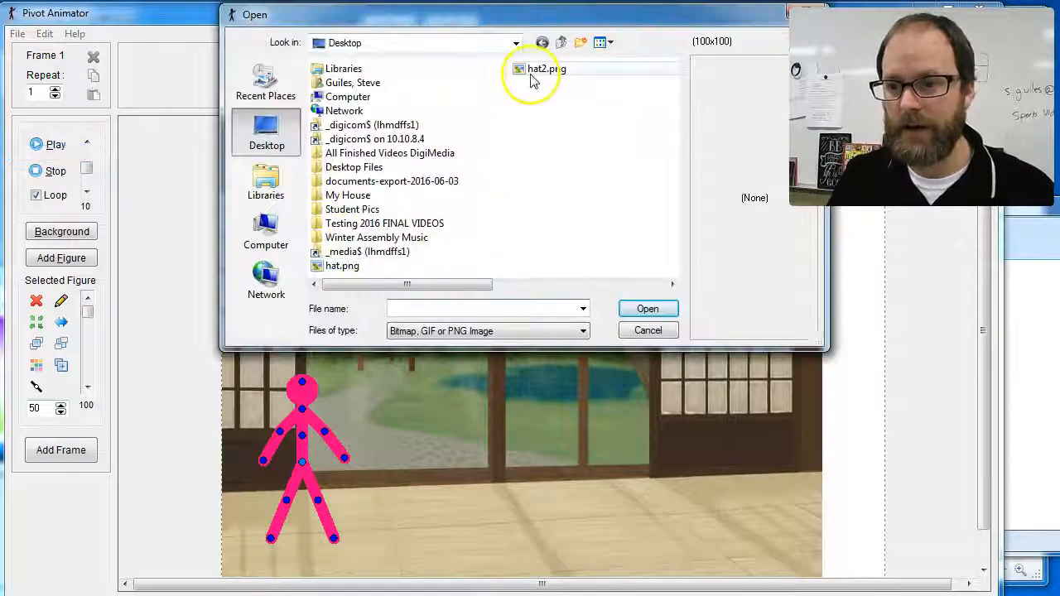
left_click(539, 70)
left_click(646, 309)
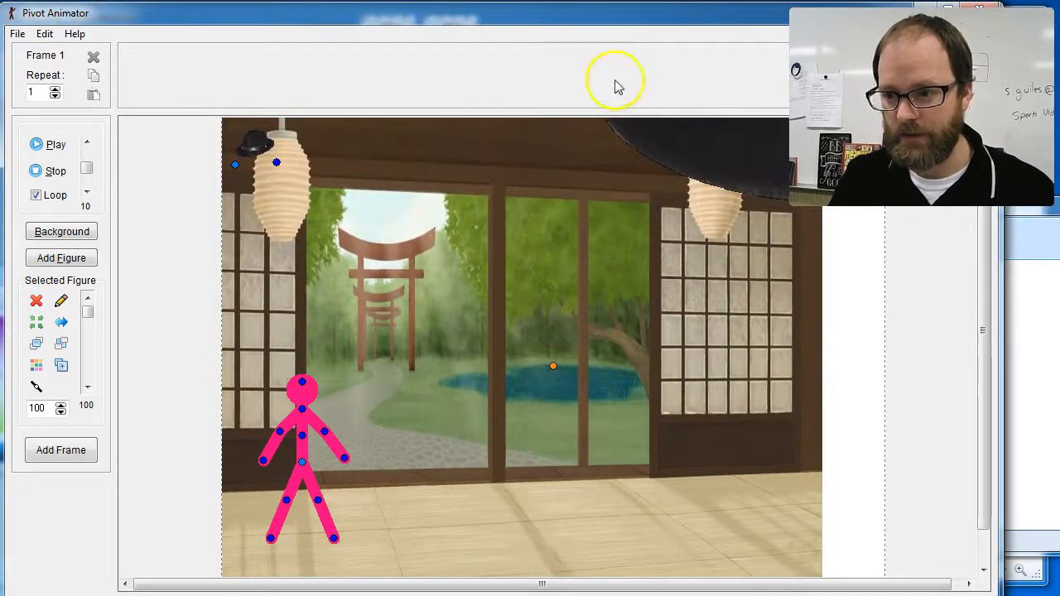
- Move the oversized hat2 sprite so its handle sits beside the figure's left leg, and scale the sprite to 25
left_click(549, 368)
left_click_drag(549, 368, 302, 381)
left_click_drag(2, 592, 256, 505)
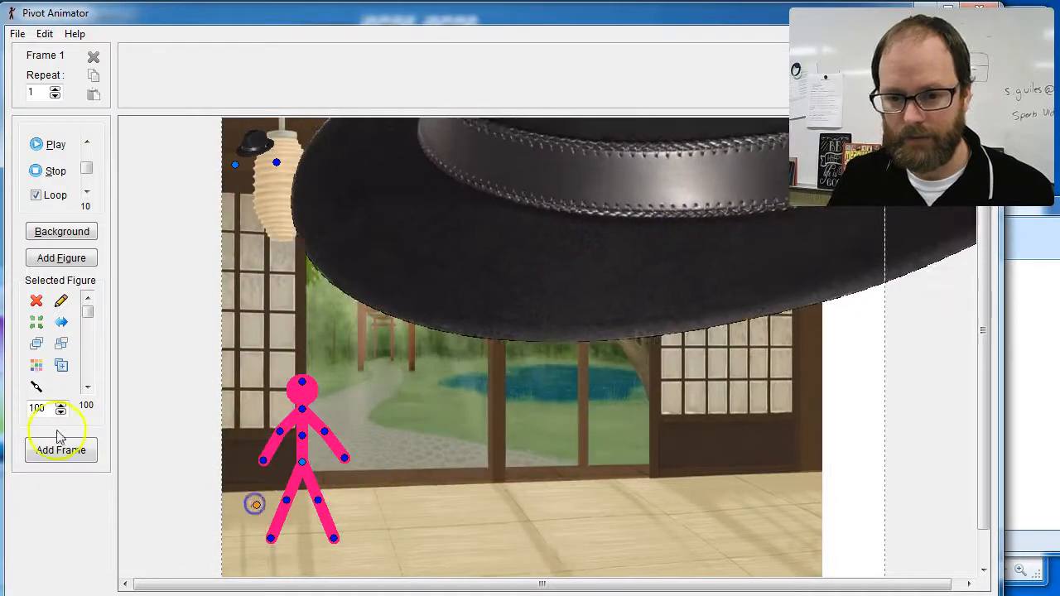
type("25")
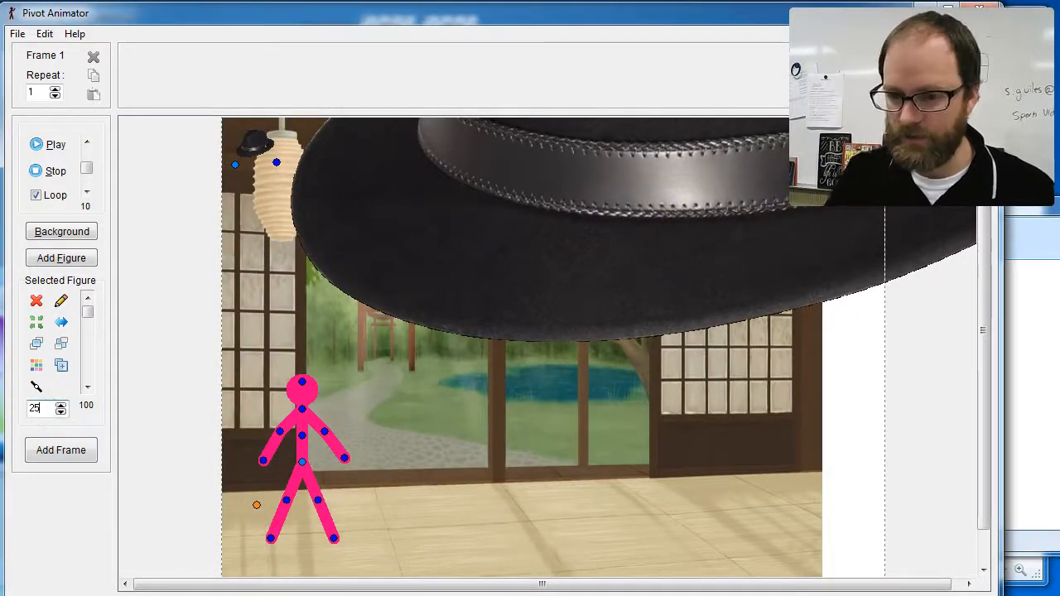
key("Return")
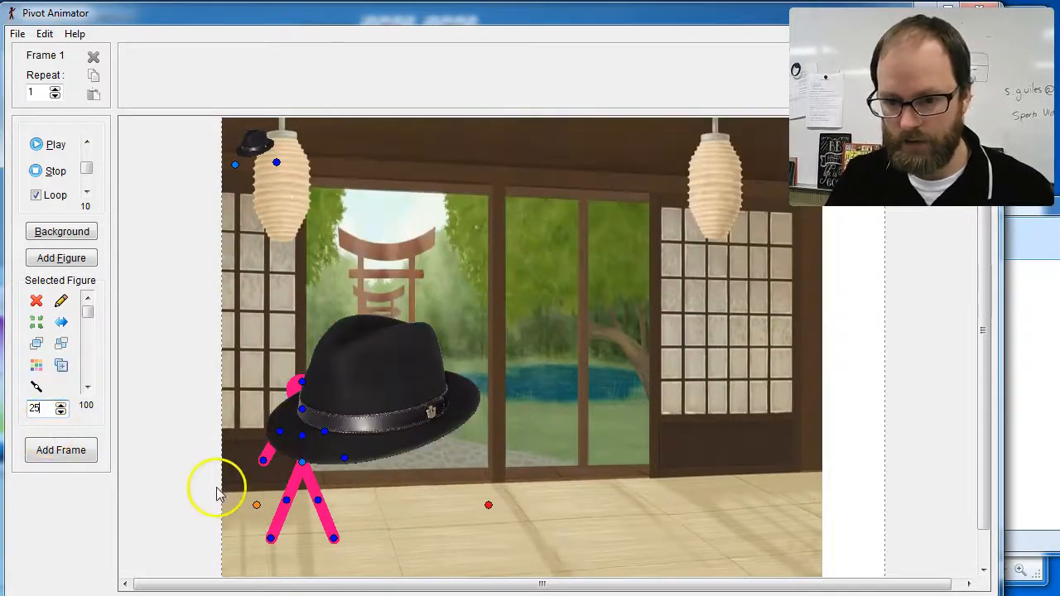
- Reduce the hat2 sprite's scale to 5 and fit it on top of the stick figure's head
left_click_drag(255, 504, 250, 421)
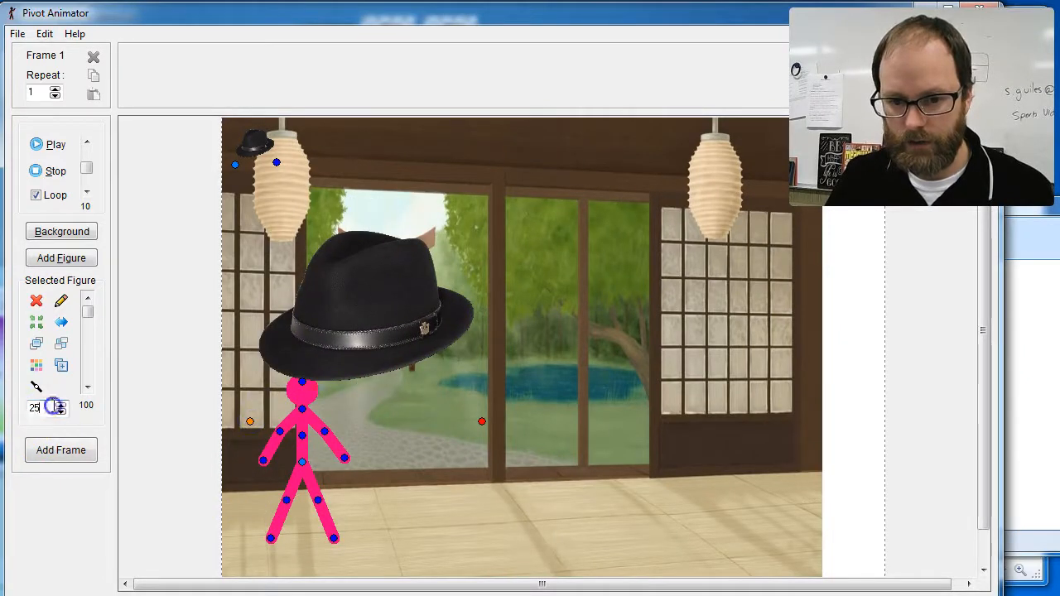
key("Return")
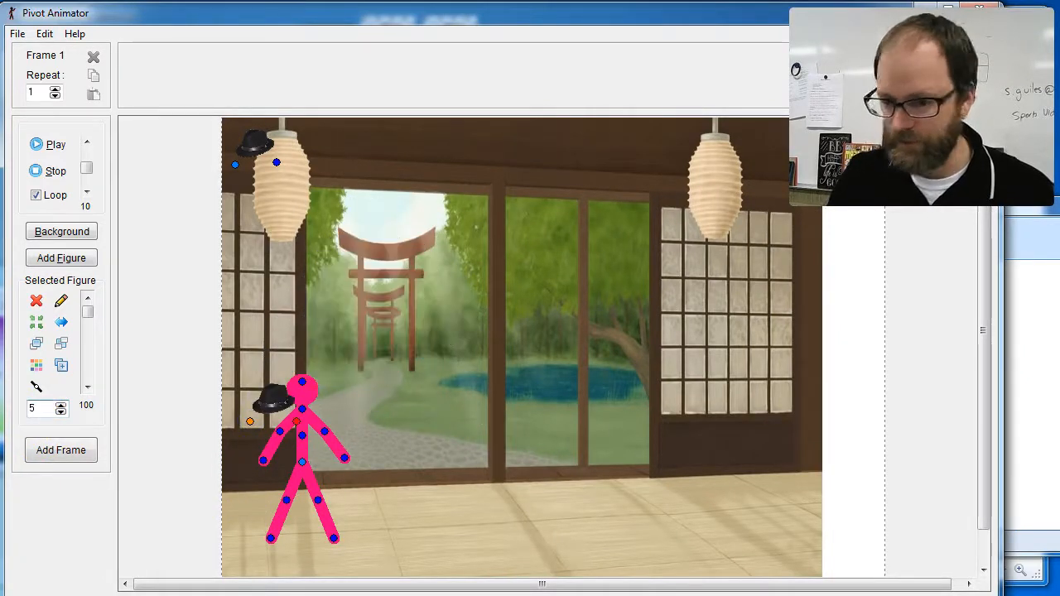
left_click_drag(251, 422, 278, 395)
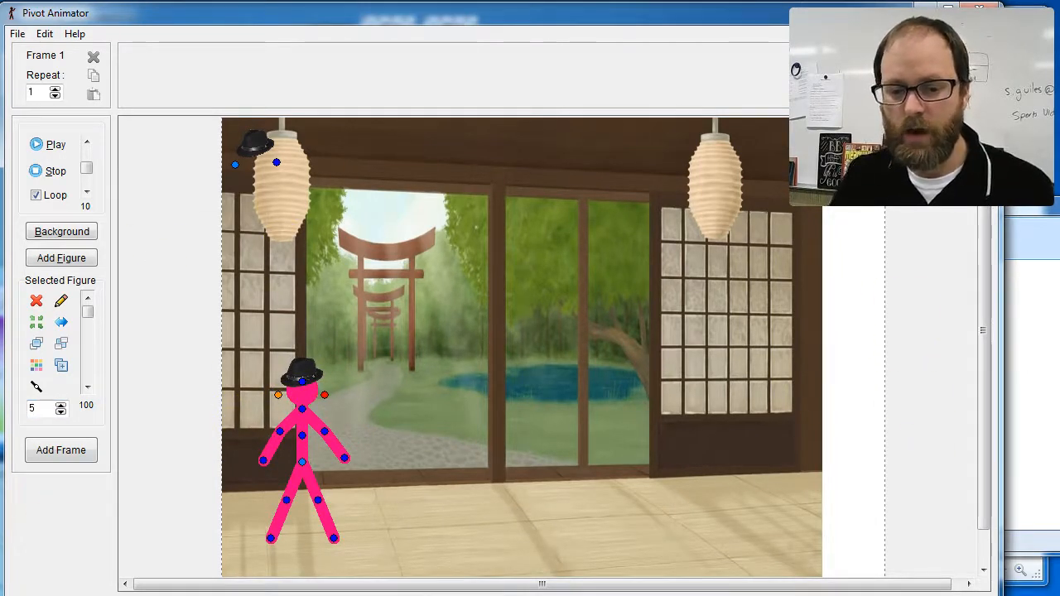
- Switch to paint.net, inspect the Resize settings of the hat2 image and close them without making changes
left_click(58, 595)
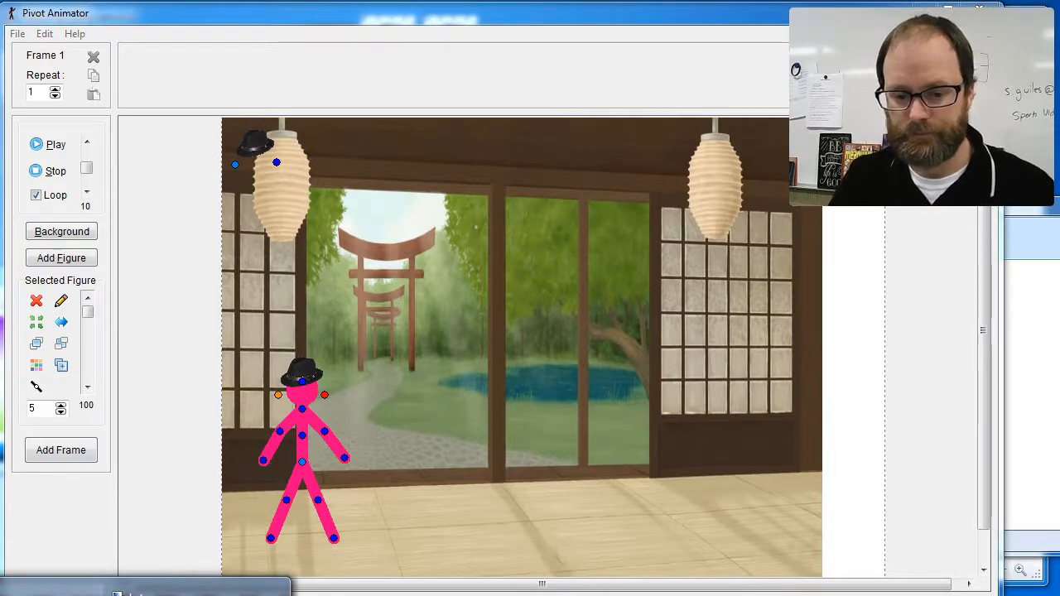
left_click(117, 591)
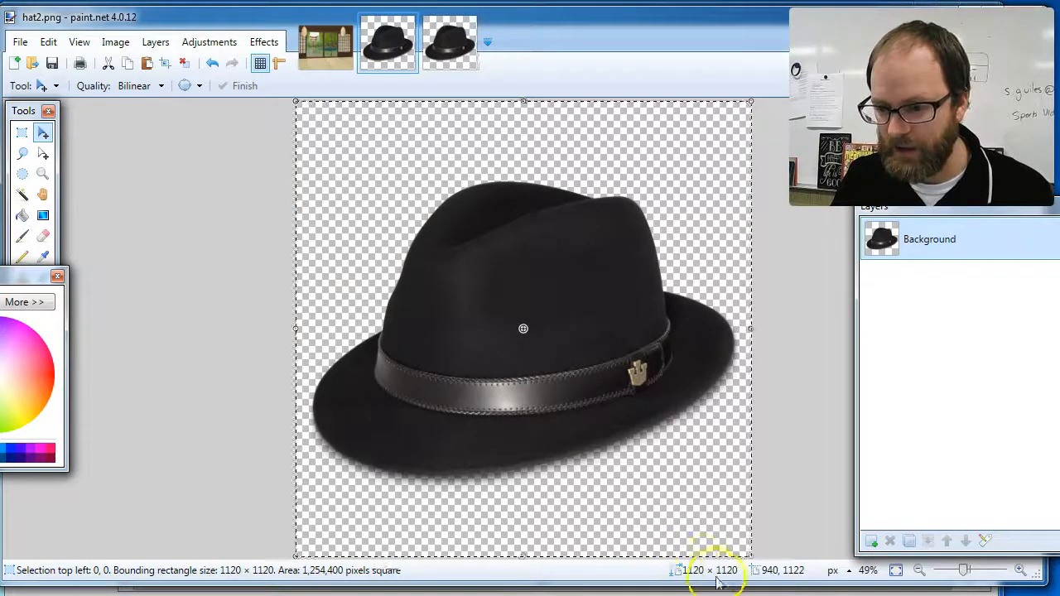
left_click(124, 47)
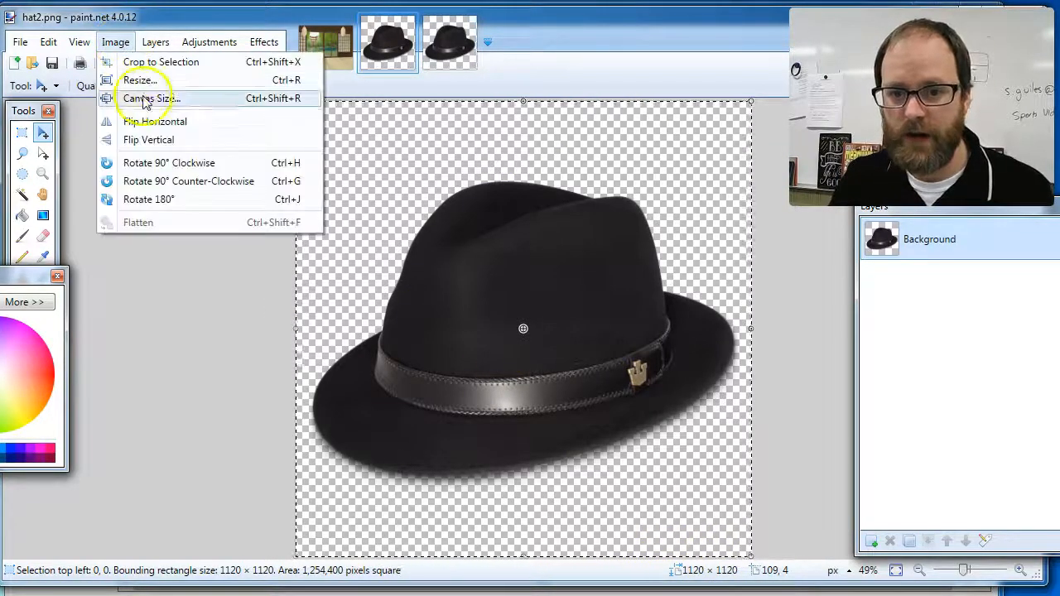
left_click(175, 79)
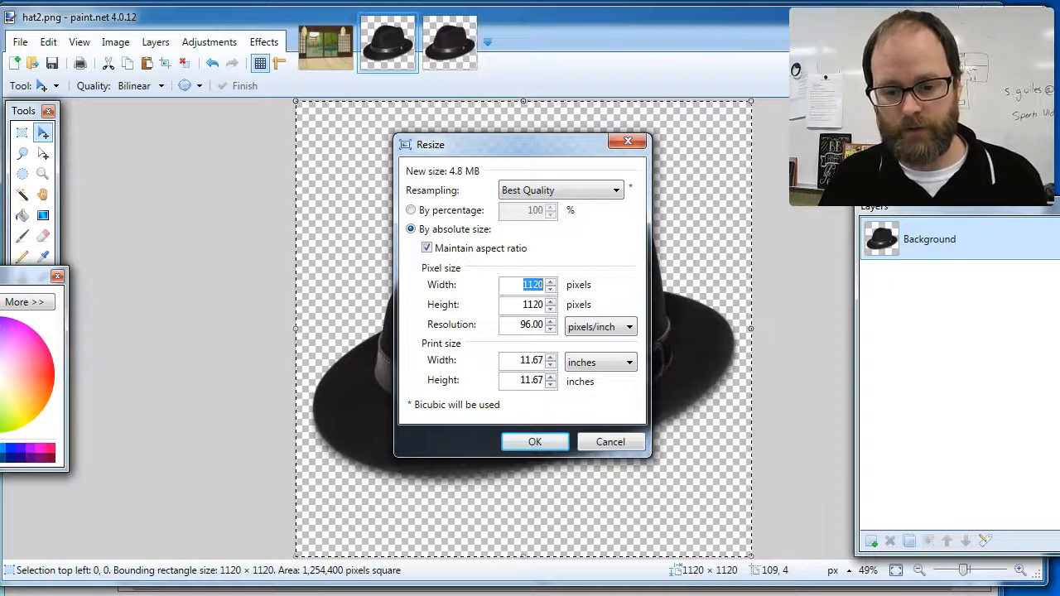
left_click(108, 595)
left_click(52, 594)
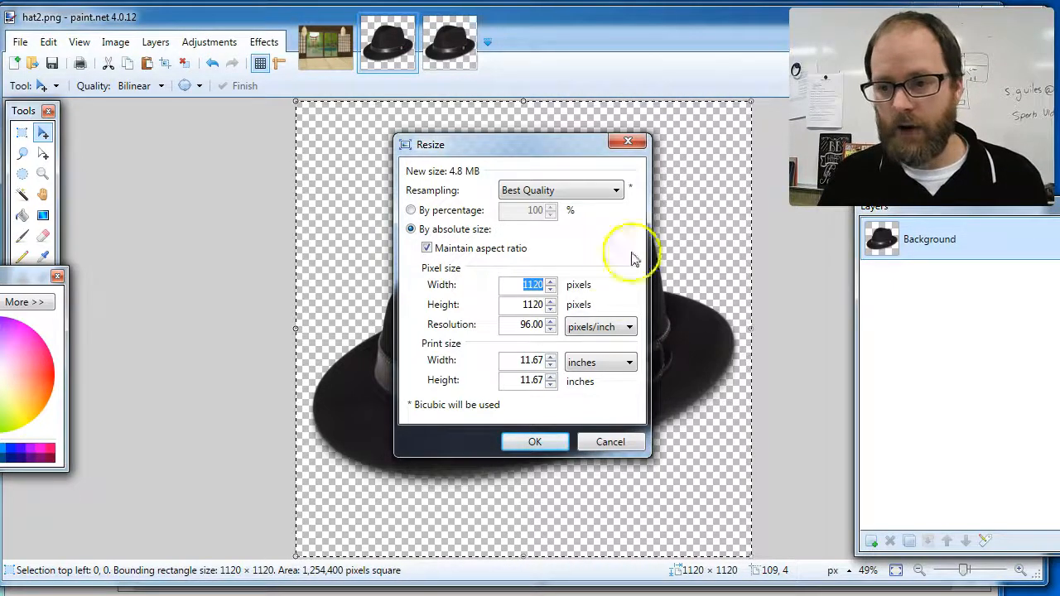
left_click(628, 145)
- Shrink the hat to a selection of about 753 × 779 px, move it to the canvas's upper-left corner and deselect it
left_click_drag(521, 303, 566, 229)
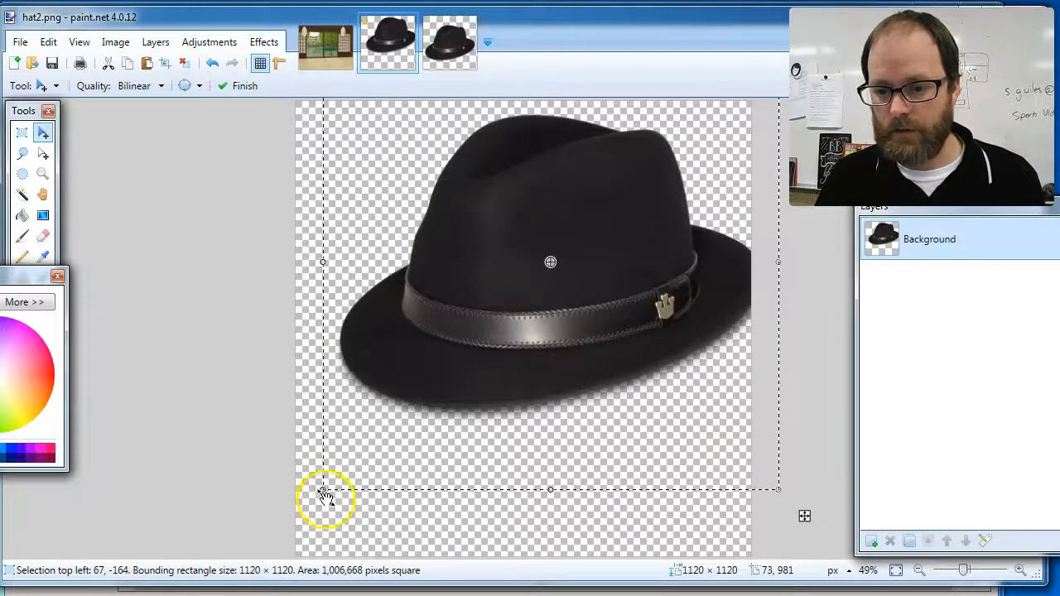
left_click_drag(326, 492, 496, 333)
left_click_drag(599, 280, 470, 217)
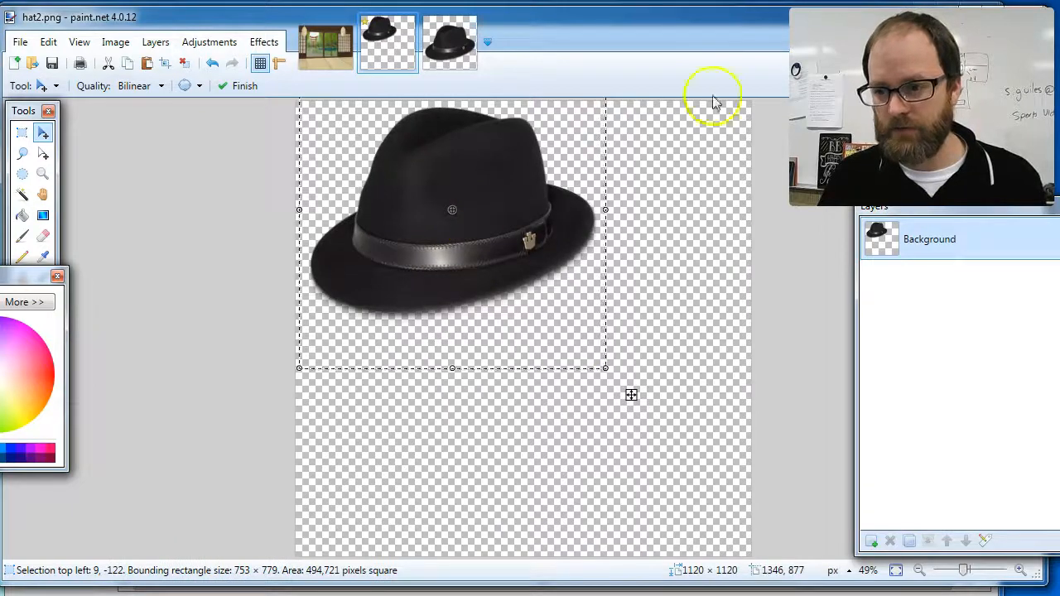
key("ctrl+d")
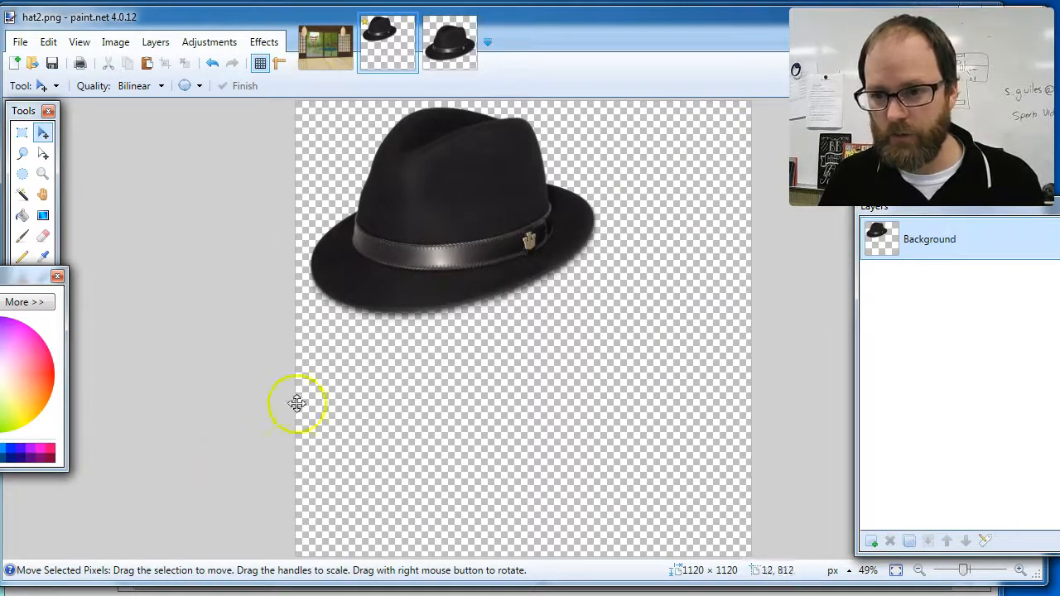
- Add a new layer beneath the hat layer and fill it with solid bright green
left_click(43, 133)
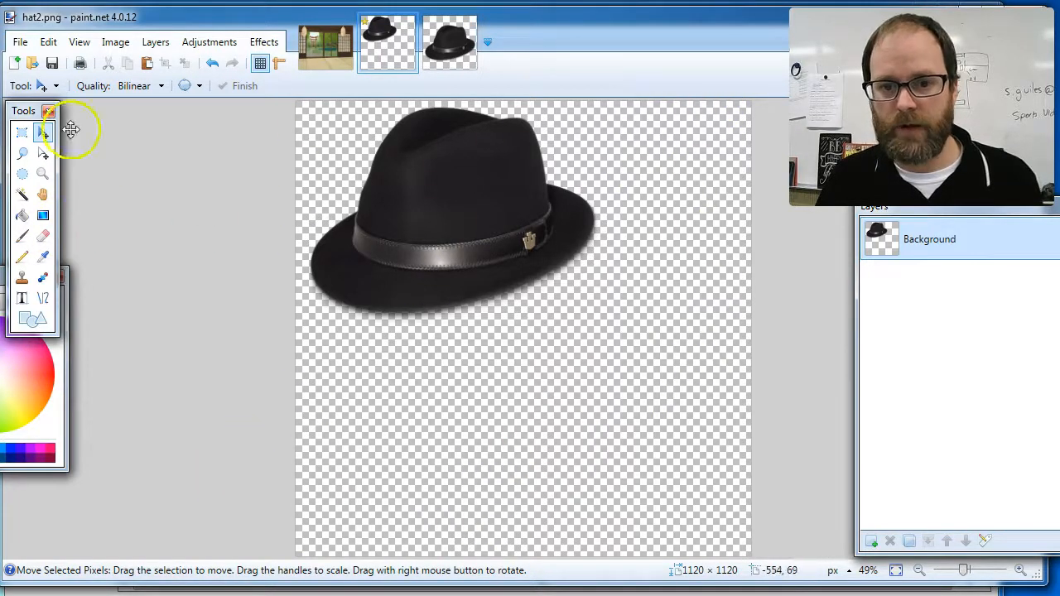
left_click(23, 215)
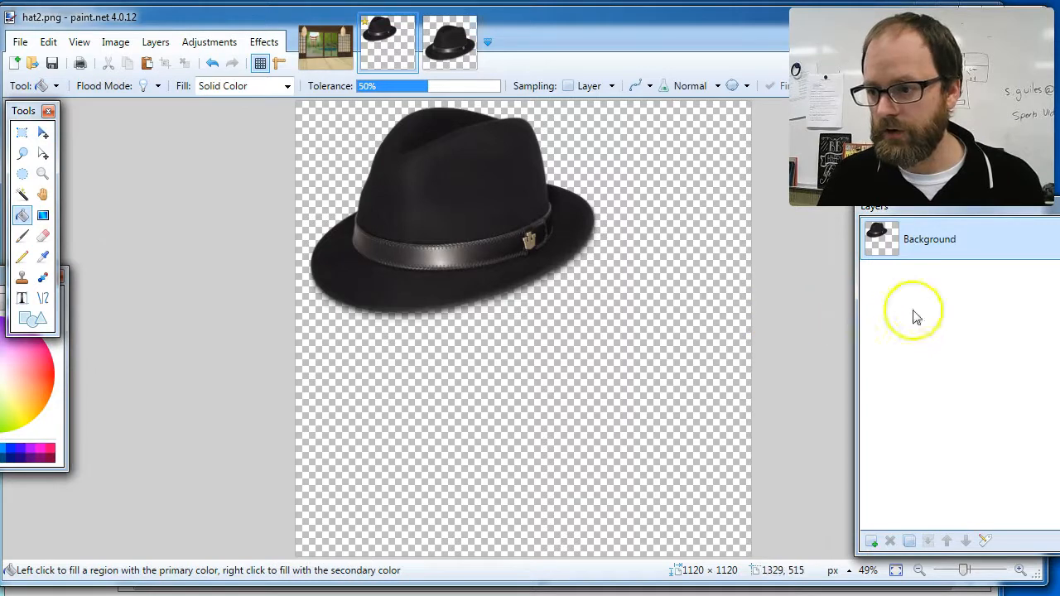
left_click(871, 540)
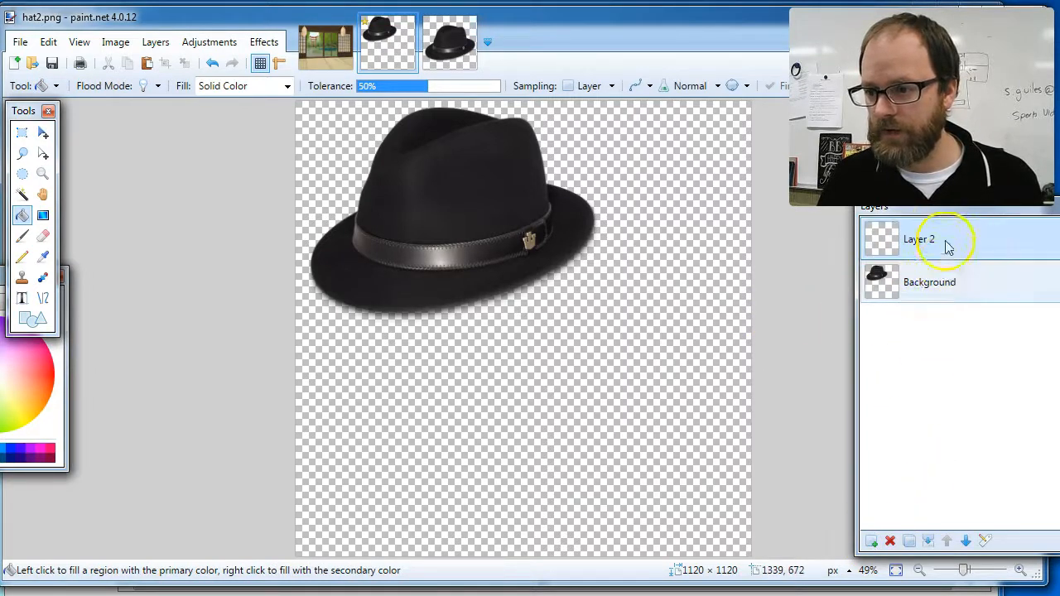
left_click_drag(942, 243, 950, 315)
left_click(584, 328)
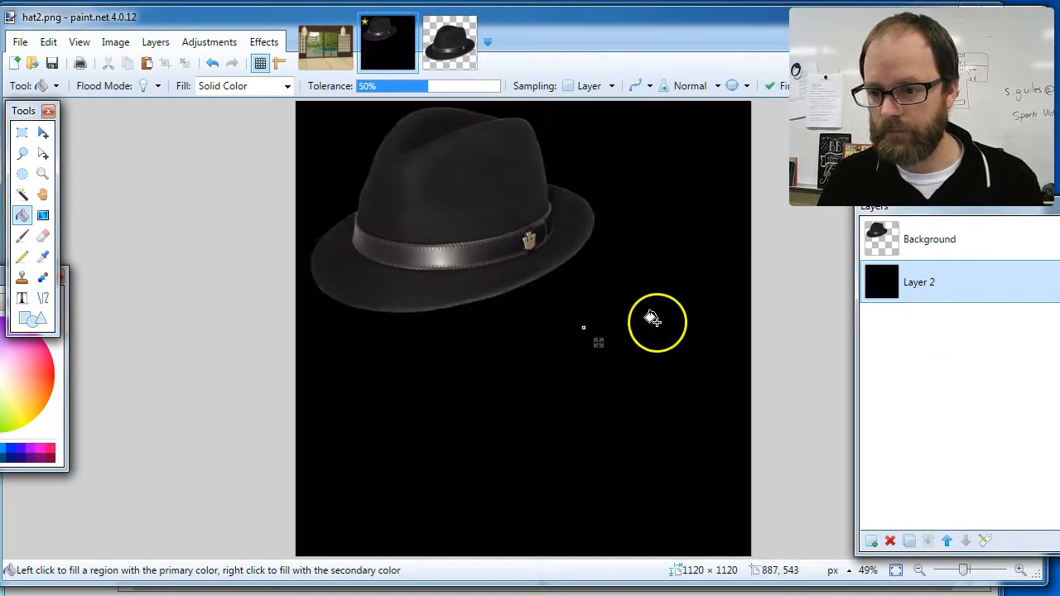
left_click(9, 372)
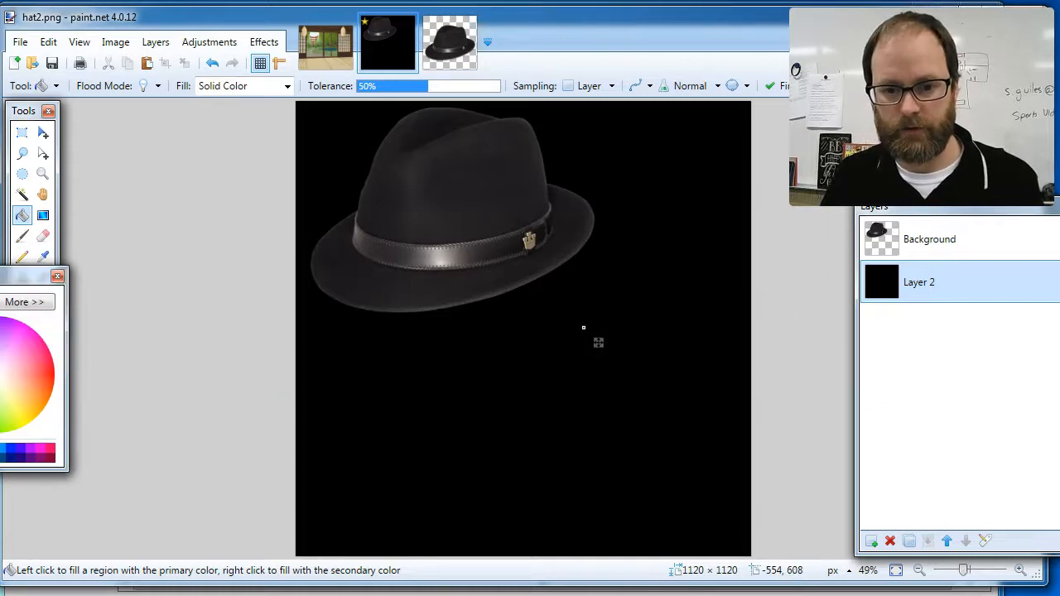
left_click(461, 412)
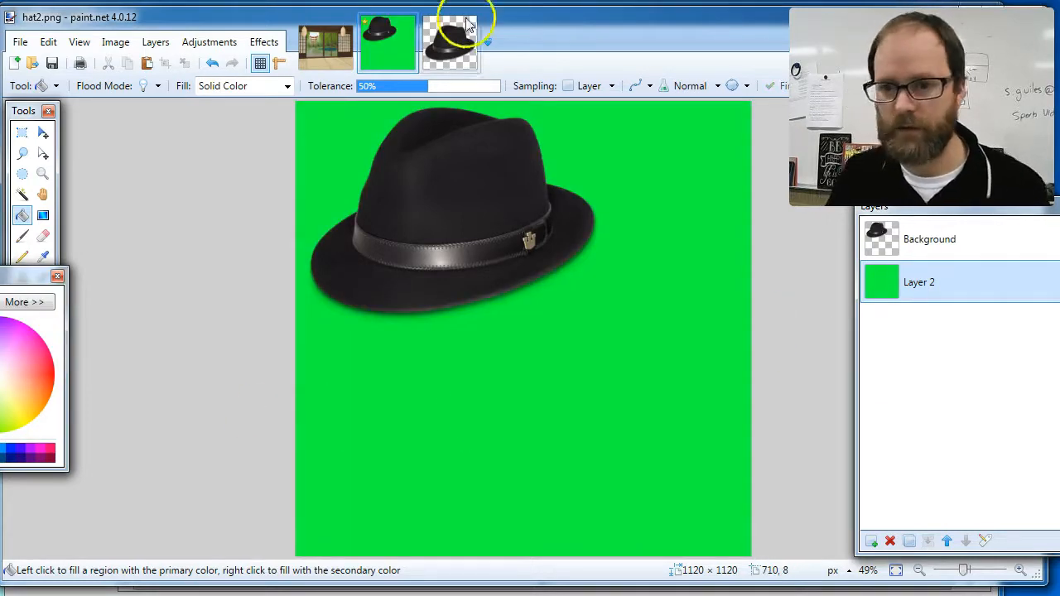
- Save the green-backed hat image on the Desktop as a PNG named hat3, flattening the layers
left_click(21, 42)
left_click(56, 176)
left_click(20, 42)
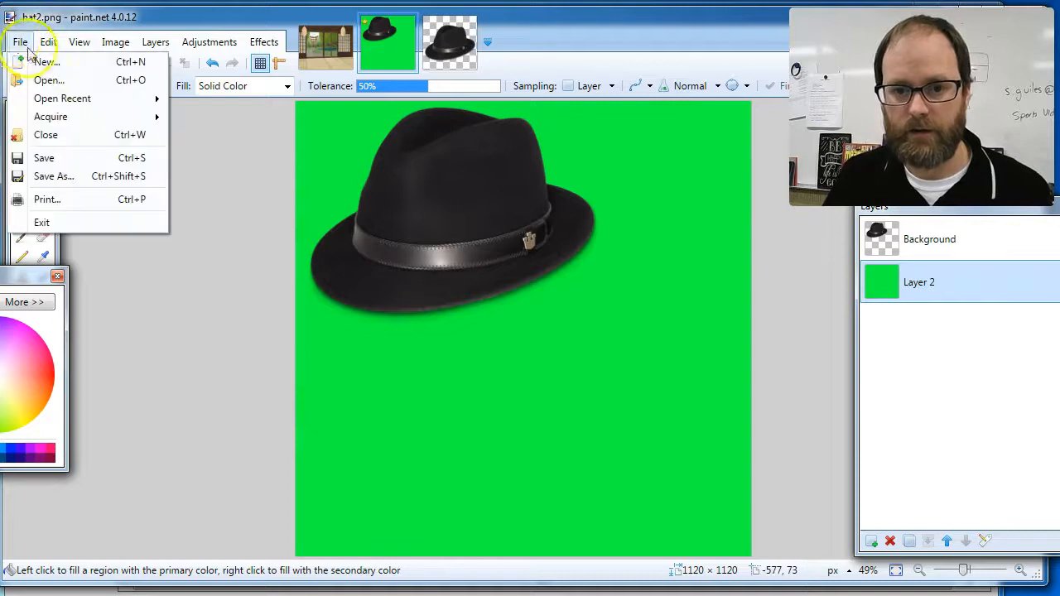
left_click(68, 175)
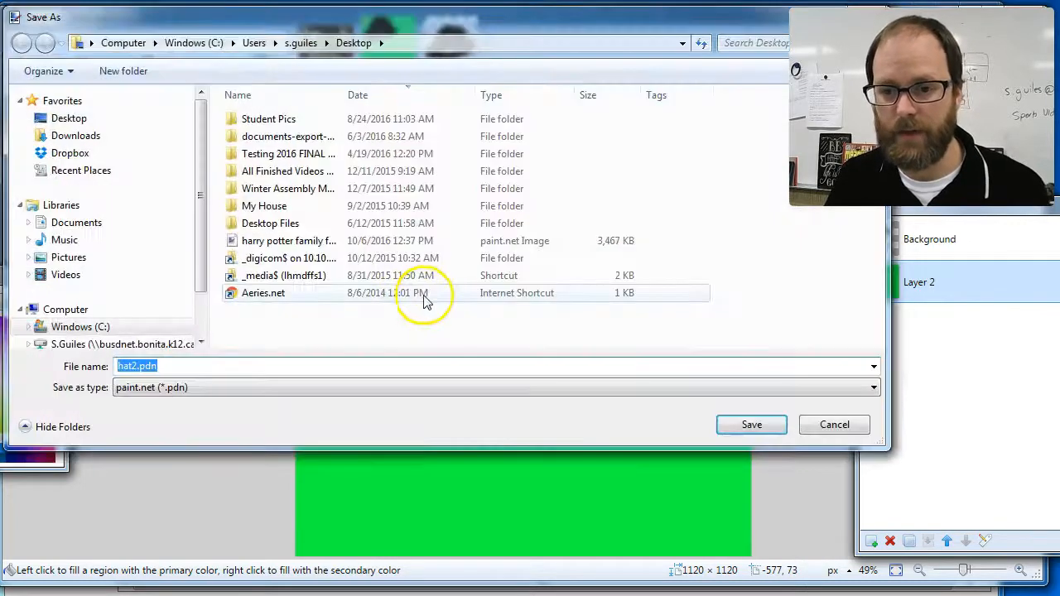
type("hat3")
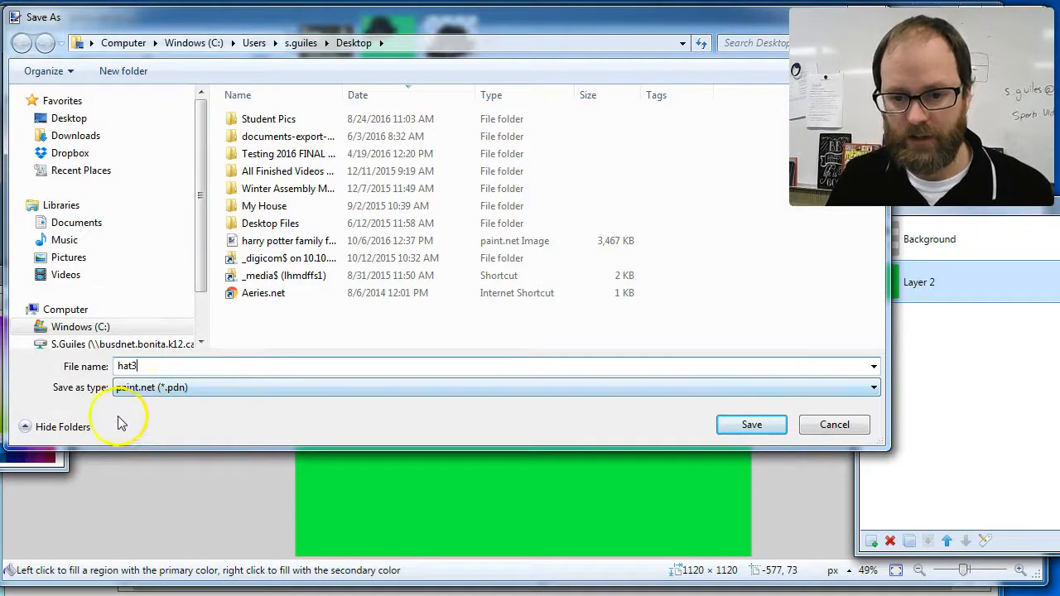
left_click(153, 387)
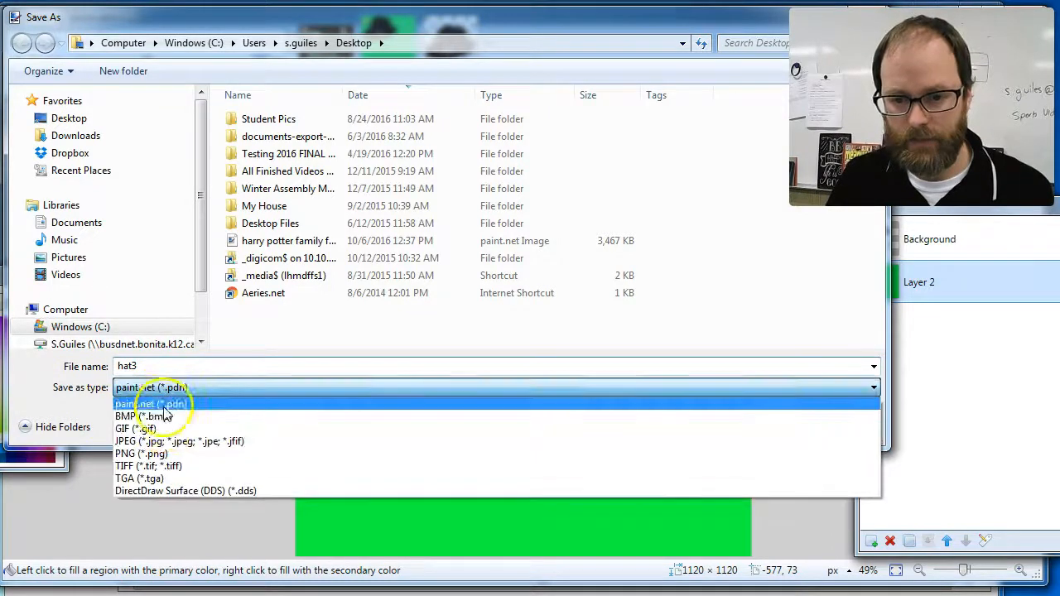
left_click(178, 454)
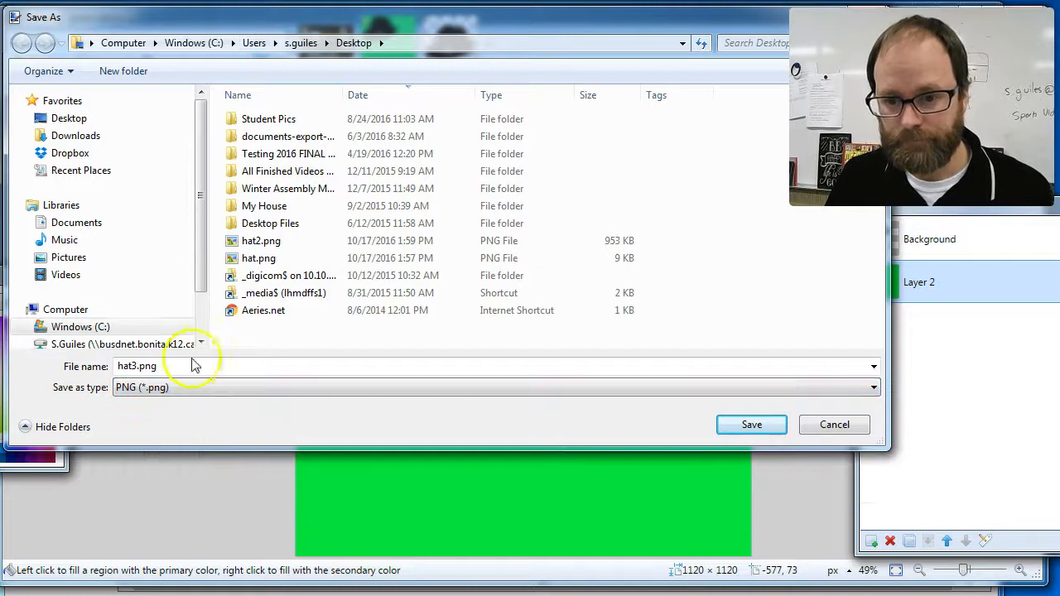
left_click(748, 425)
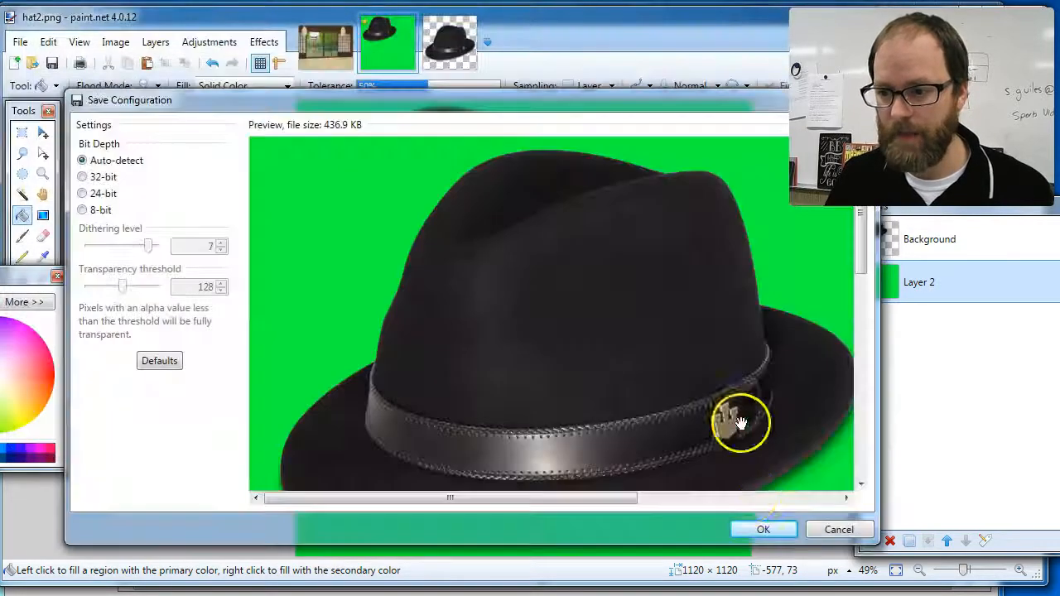
left_click(762, 527)
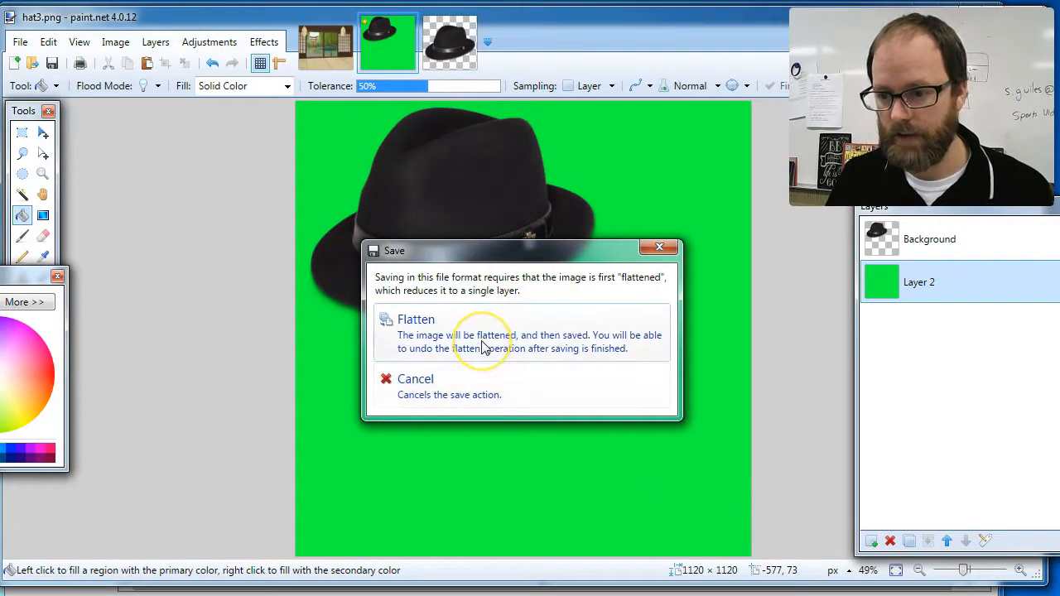
left_click(485, 348)
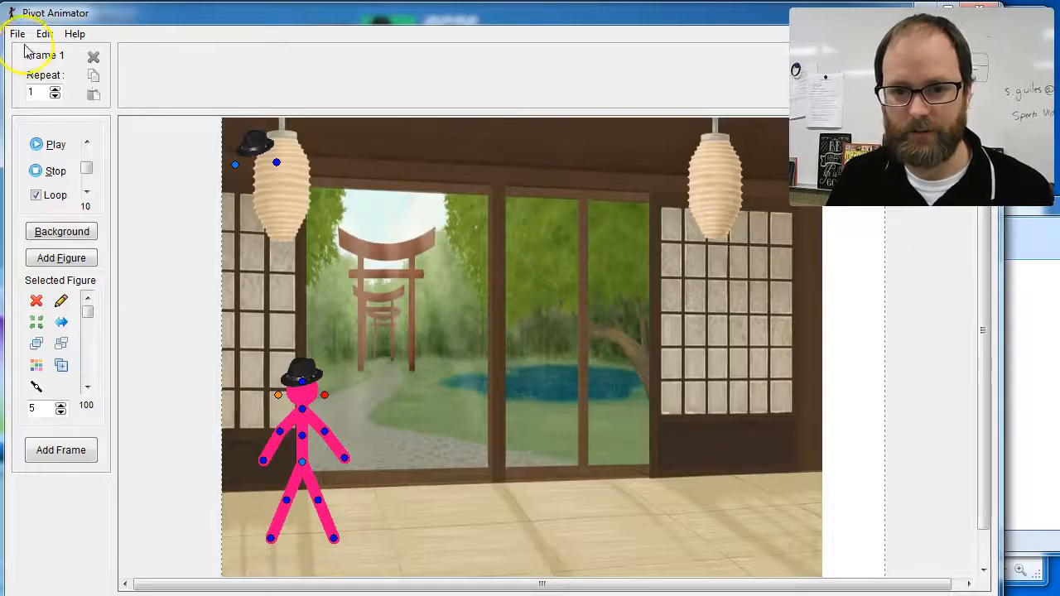
- Return to Pivot Animator and load hat3.png from the Desktop as a sprite image
left_click(19, 34)
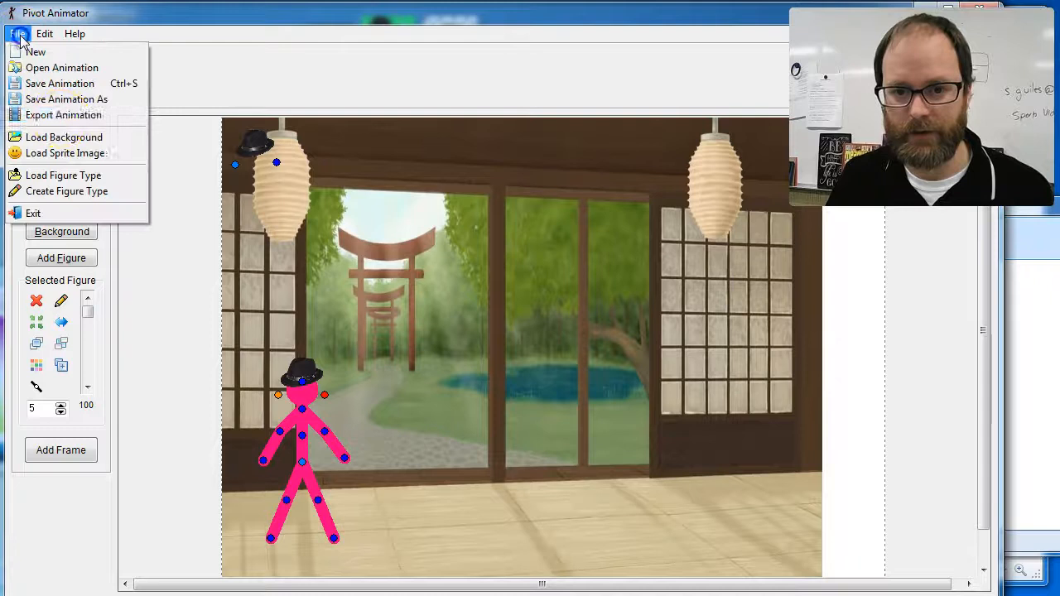
left_click(88, 156)
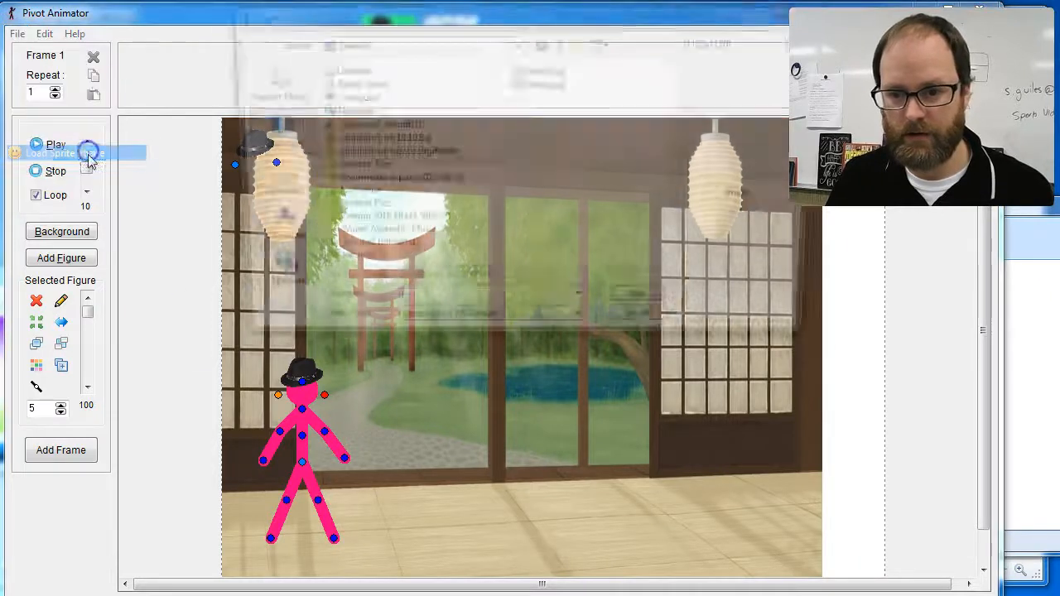
double_click(530, 82)
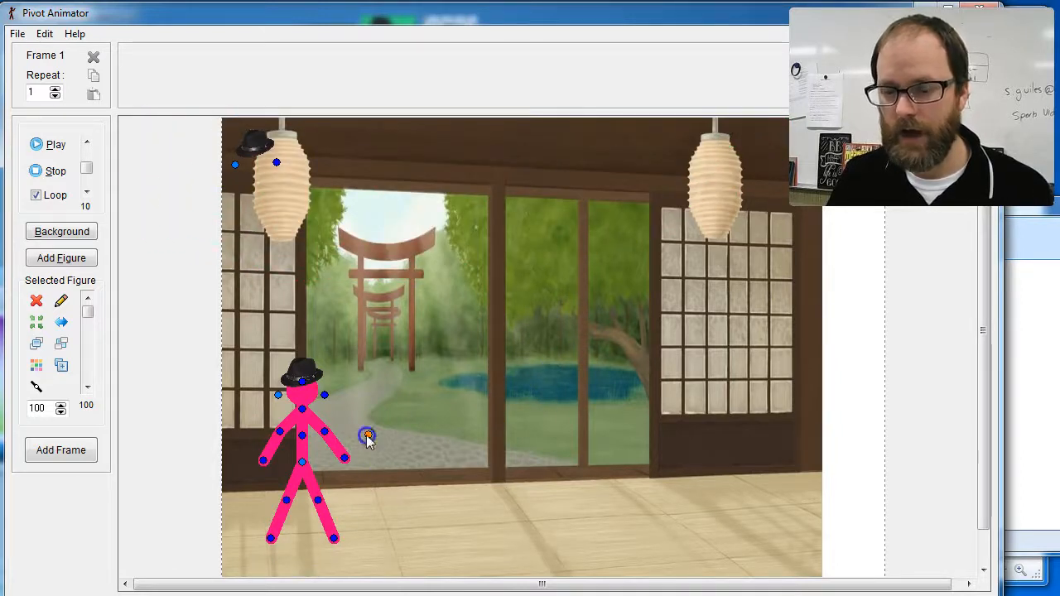
- Scale the hat3 sprite to 23 and move it away from the figure to the middle of the background, above the pond
left_click(37, 408)
type("23")
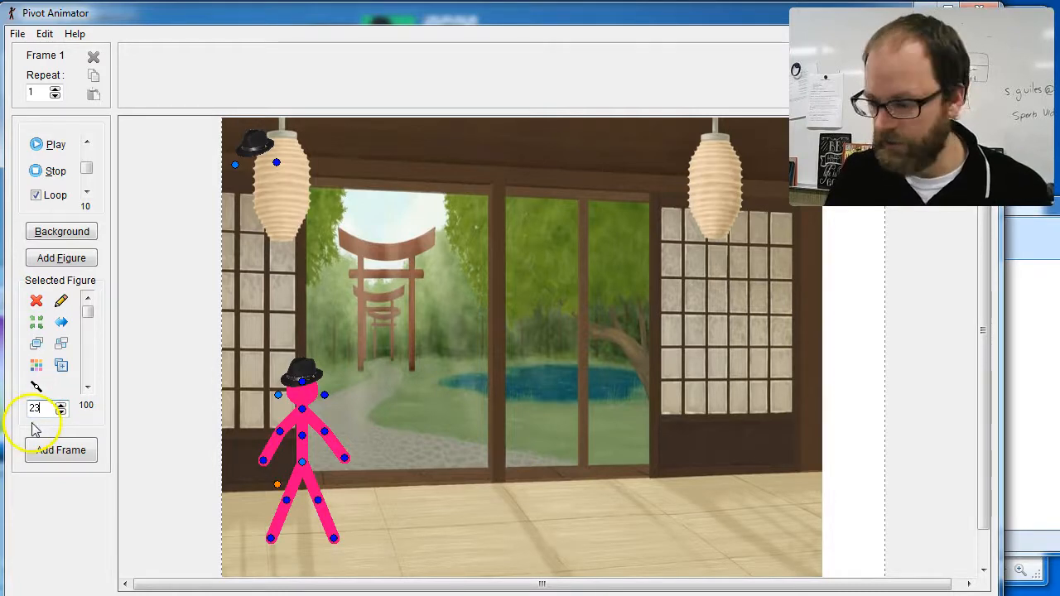
left_click_drag(276, 486, 424, 448)
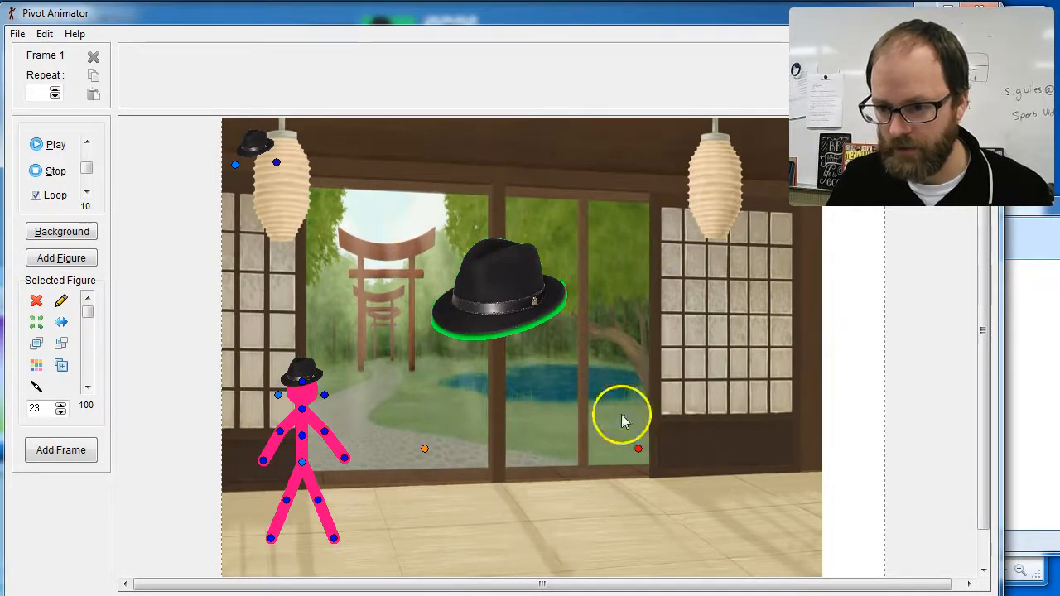
mouse_move(638, 449)
left_mouse_down()
mouse_move(632, 397)
mouse_move(638, 447)
left_mouse_up()
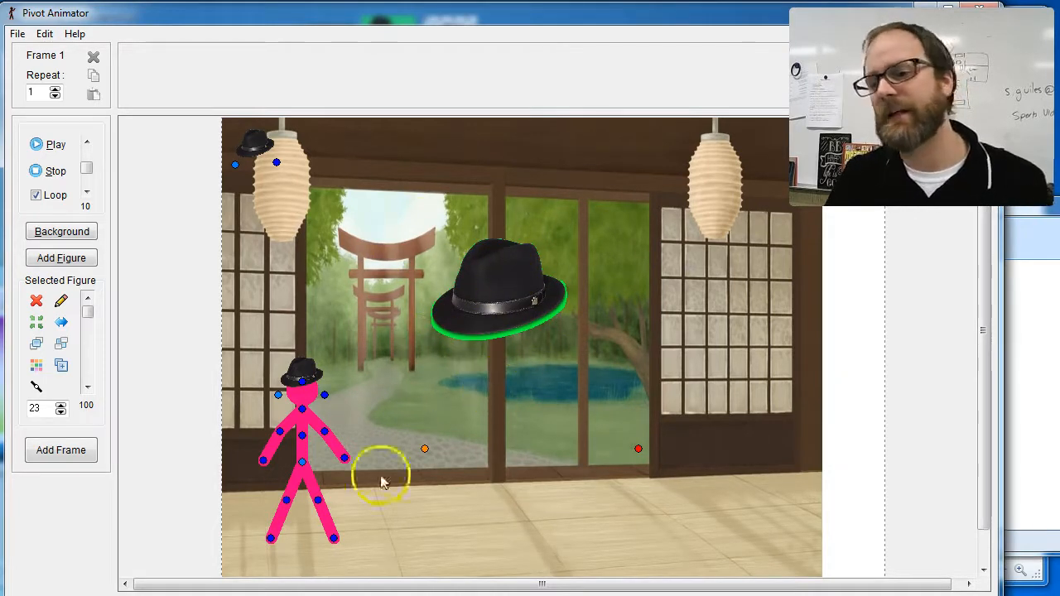
left_click_drag(425, 448, 437, 429)
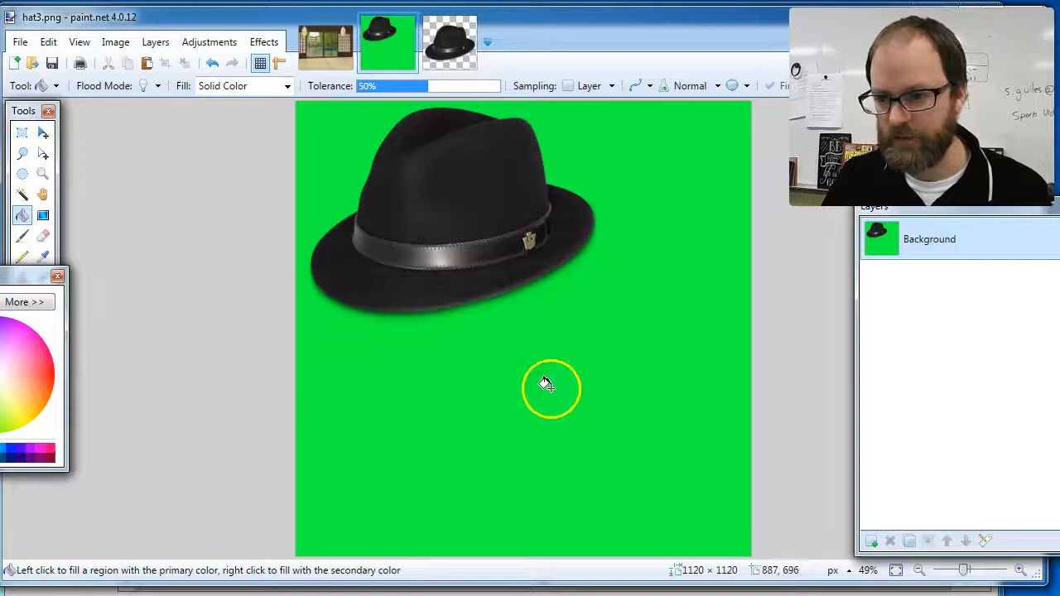
- Return to paint.net and undo the flattening of the hat3 image, restoring the separate hat layer on a transparent background
key("ctrl+z")
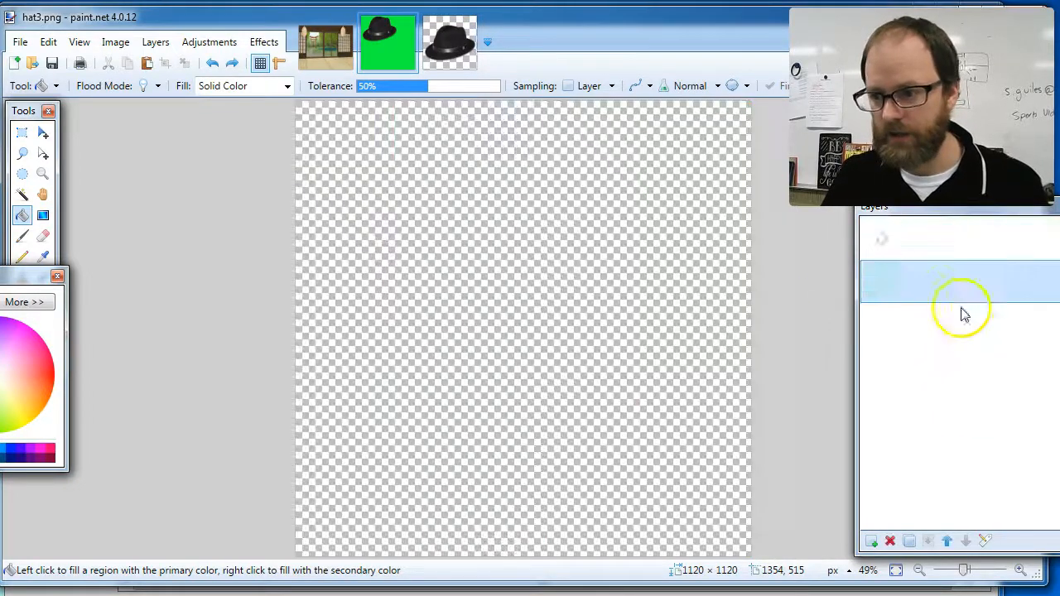
key("ctrl+z")
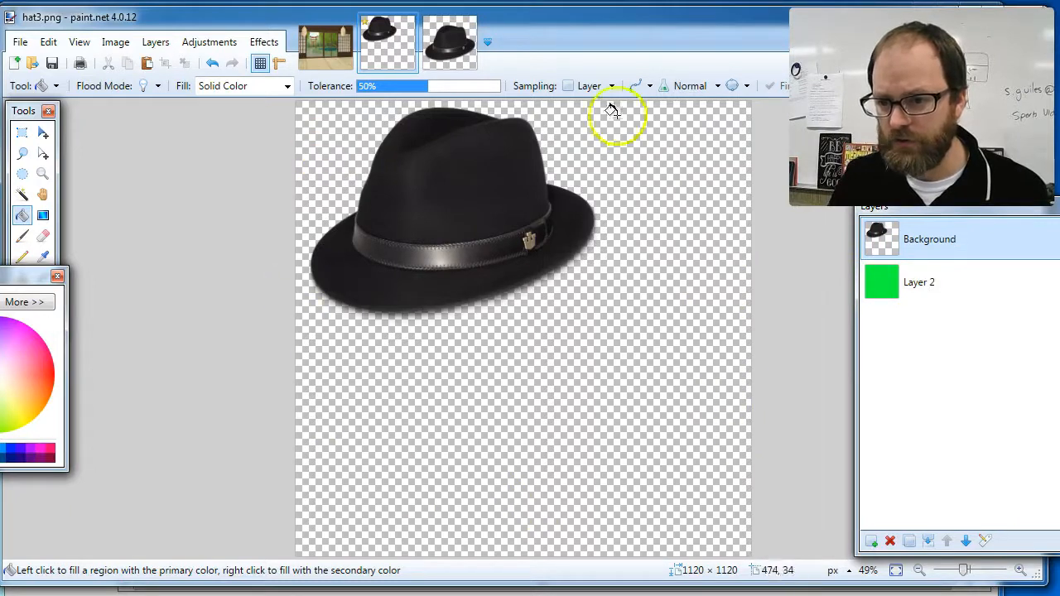
- Crop the image to a rectangular selection of about 740 × 554 pixels around the hat, starting from the image's upper-left corner
left_click(44, 135)
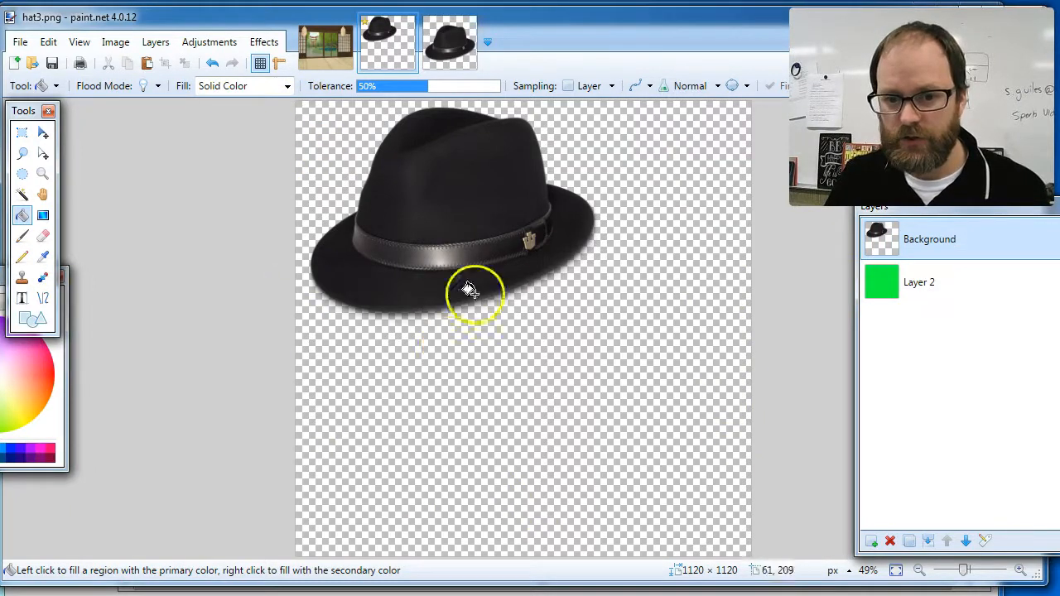
left_click(21, 136)
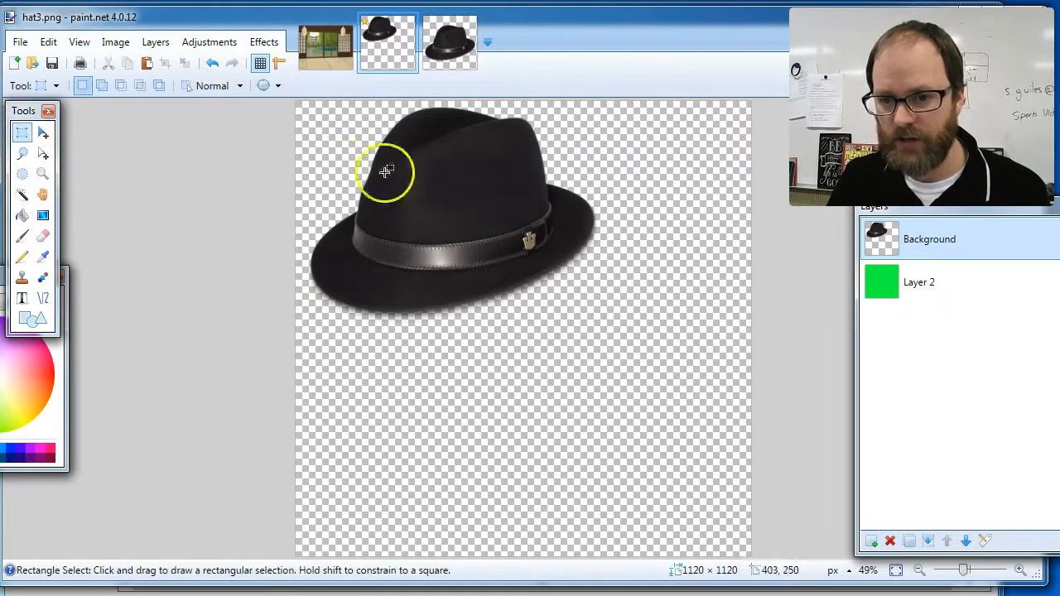
left_click_drag(296, 98, 596, 326)
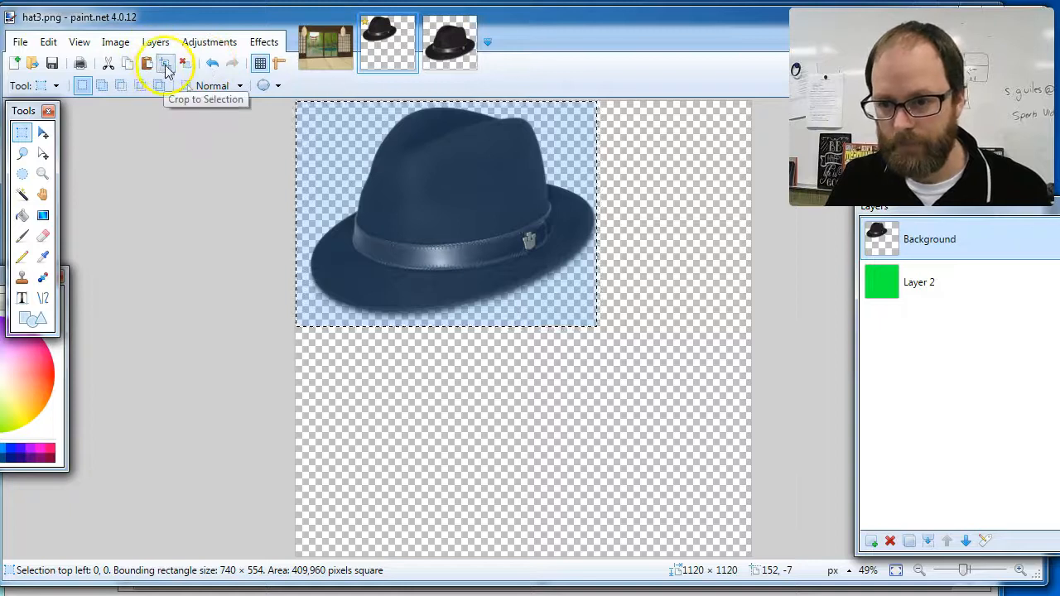
left_click(165, 64)
- Resize the cropped hat image to a width of 100 pixels while maintaining the aspect ratio
left_click(115, 42)
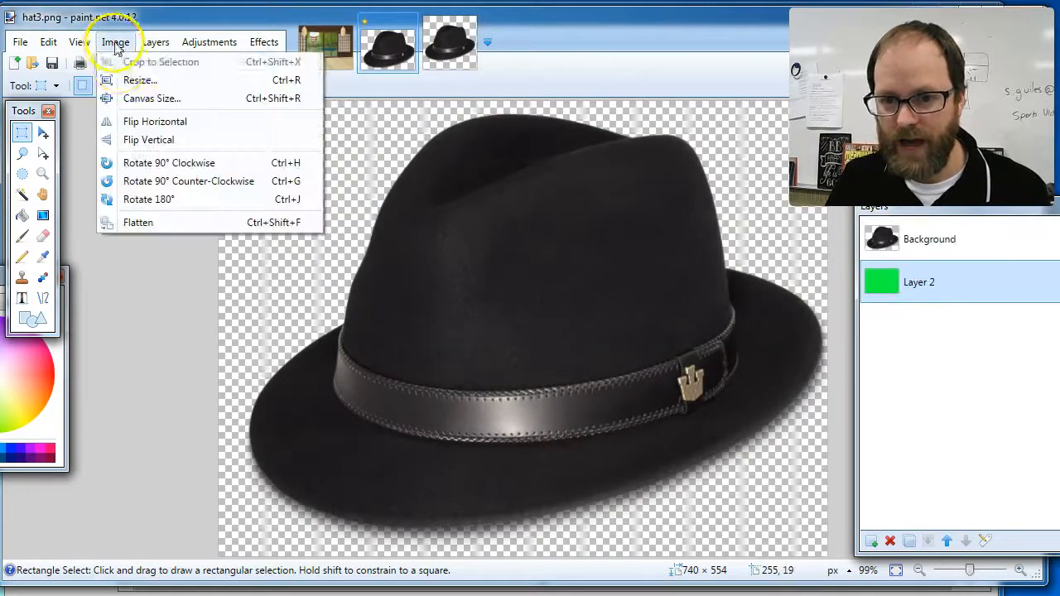
left_click(170, 81)
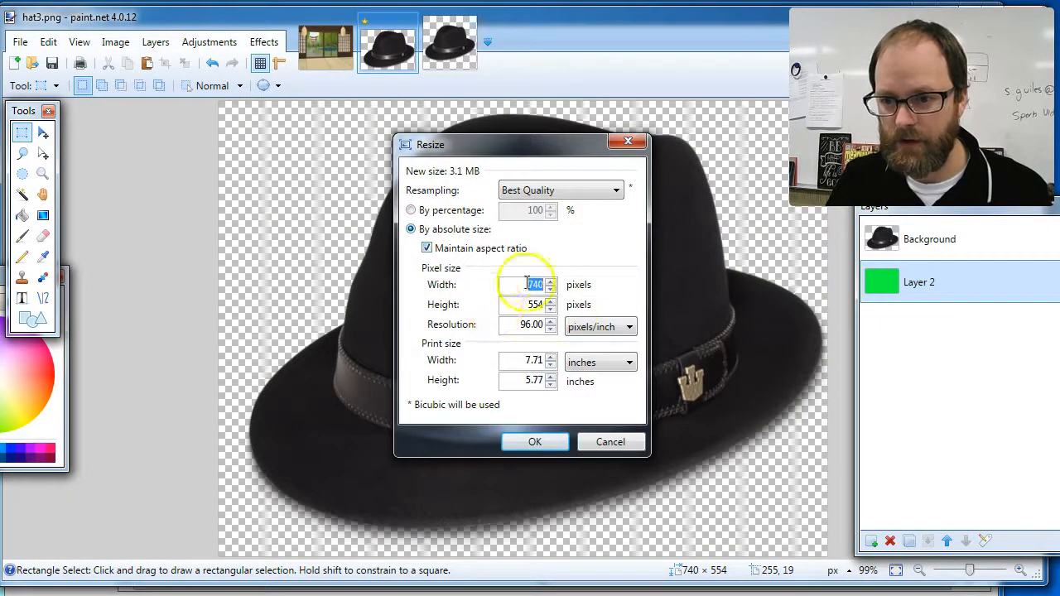
type("100")
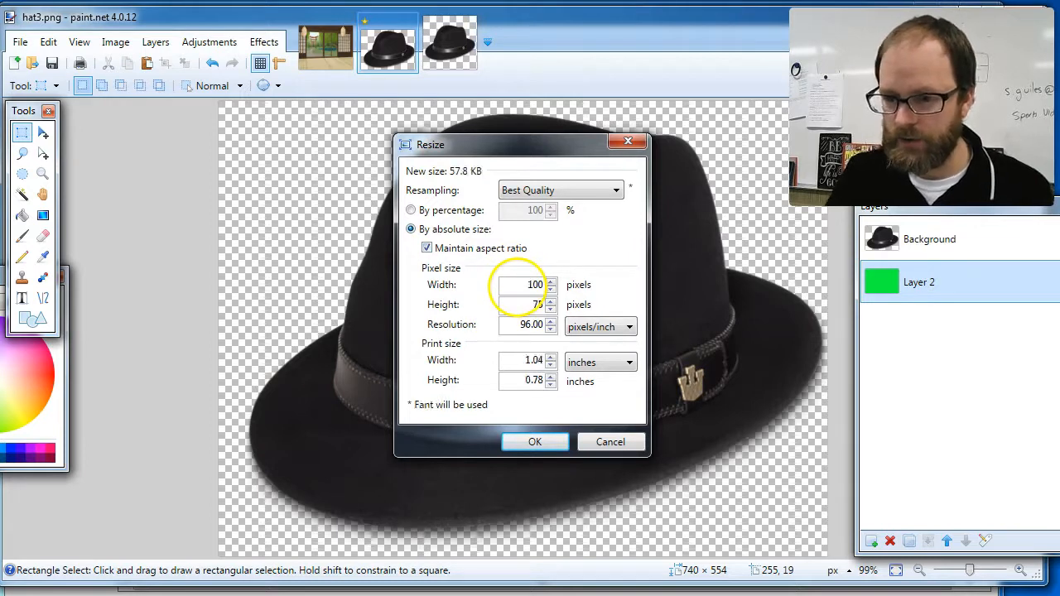
left_click(536, 443)
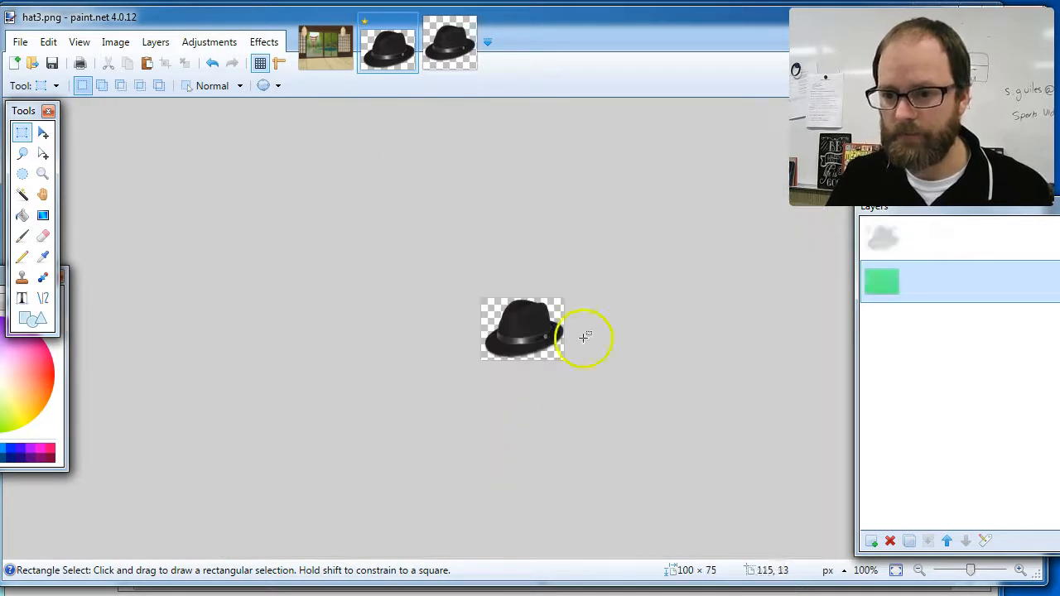